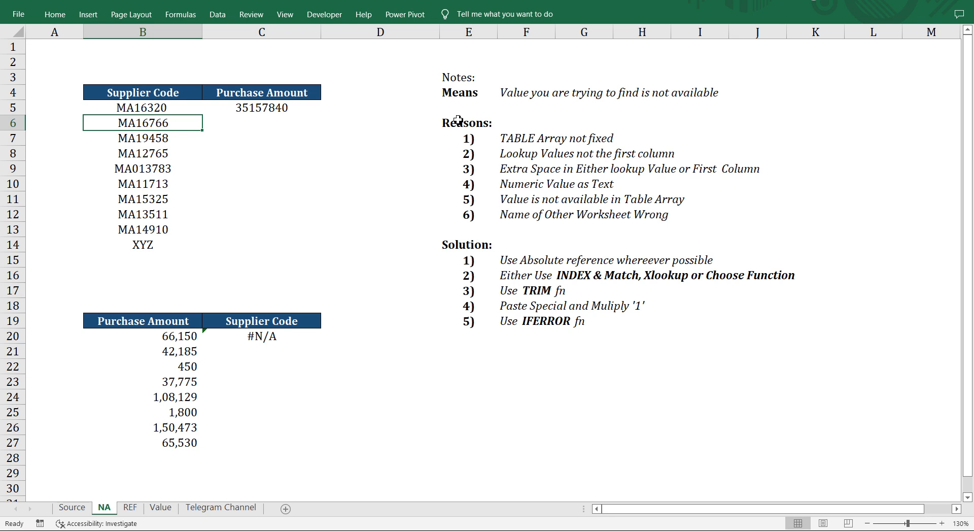
Fill the VLOOKUP formula in C5 down the Purchase Amount column to C14.
key(F2)
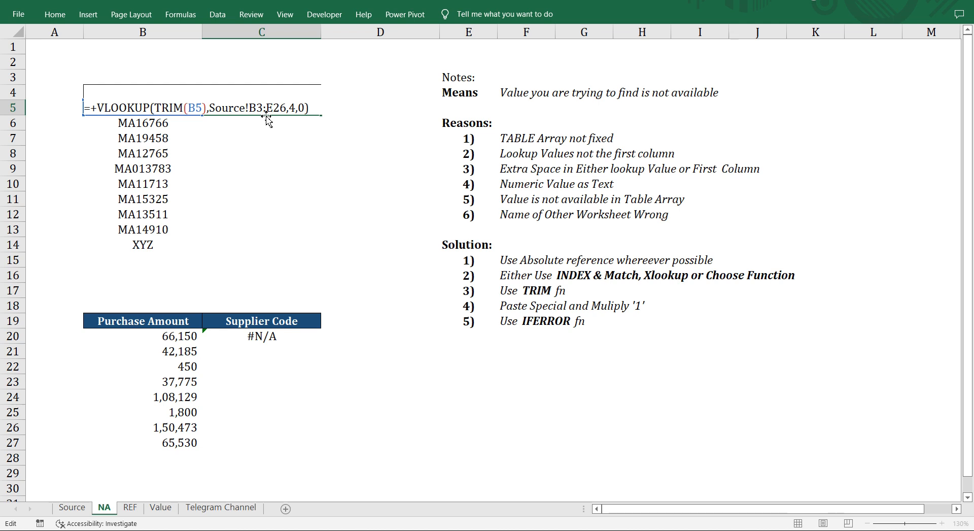
key(Escape)
double_click(322, 115)
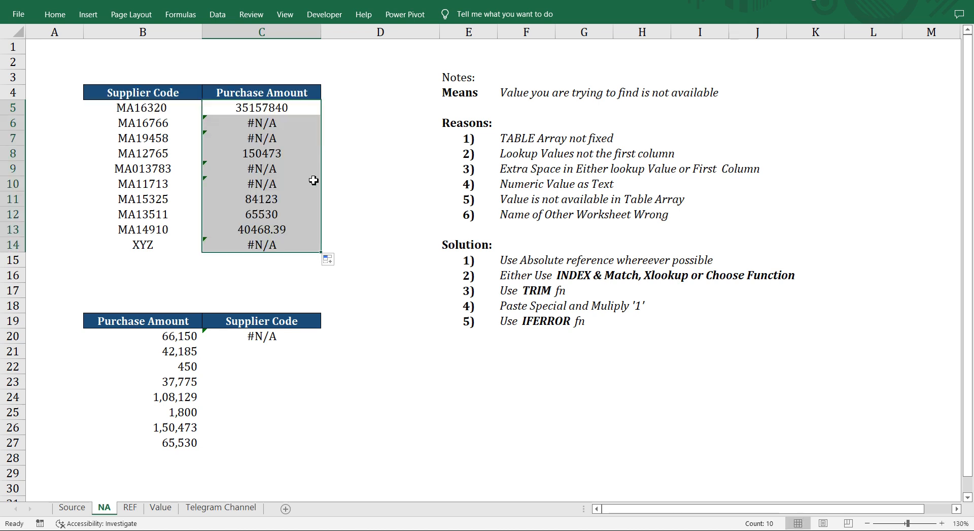
click(362, 153)
Look up supplier code MA16766 from the NA sheet in the Source table, highlighting its record in B3:E3.
click(173, 126)
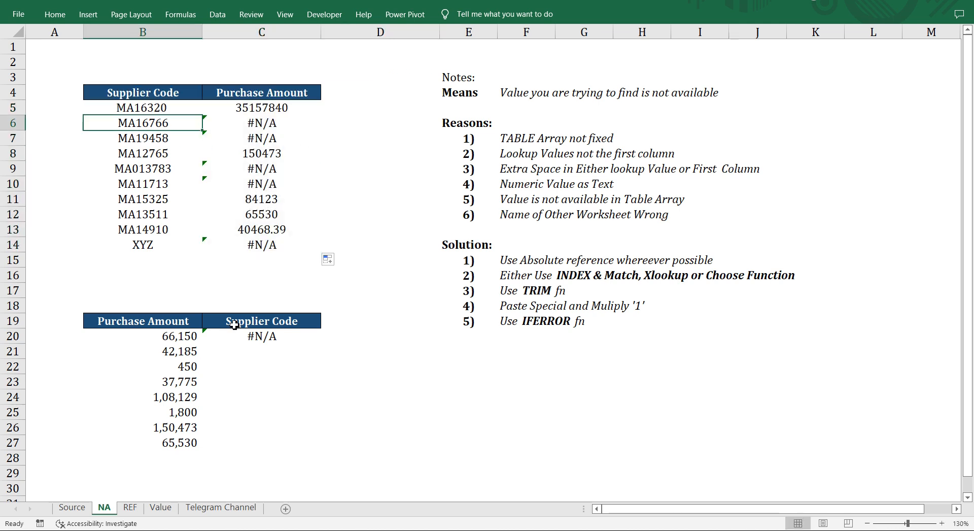
click(72, 507)
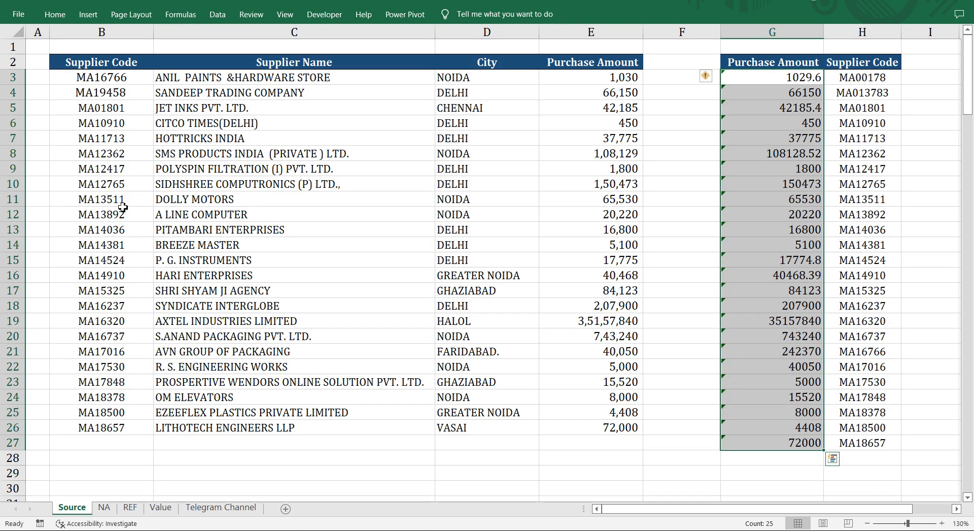
click(110, 78)
key(ctrl+shift+Right)
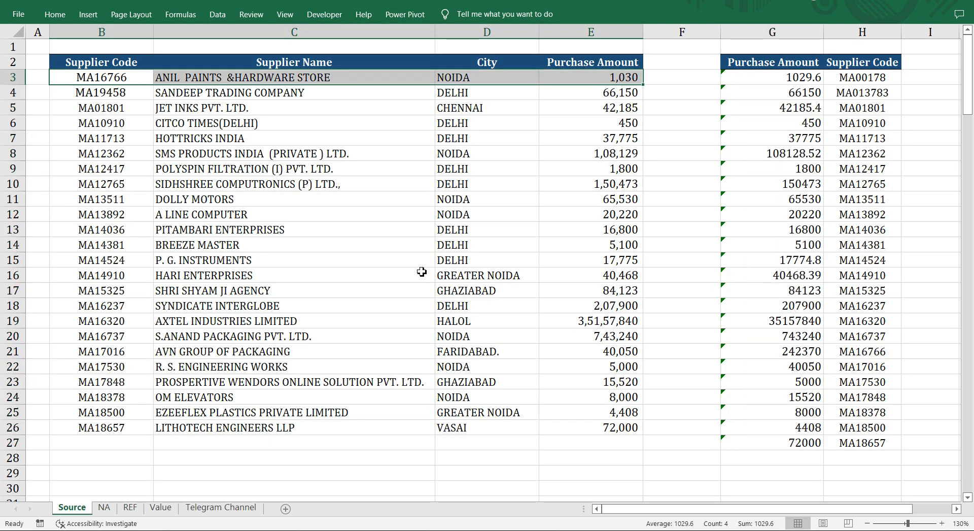
key(ctrl+Page_Down)
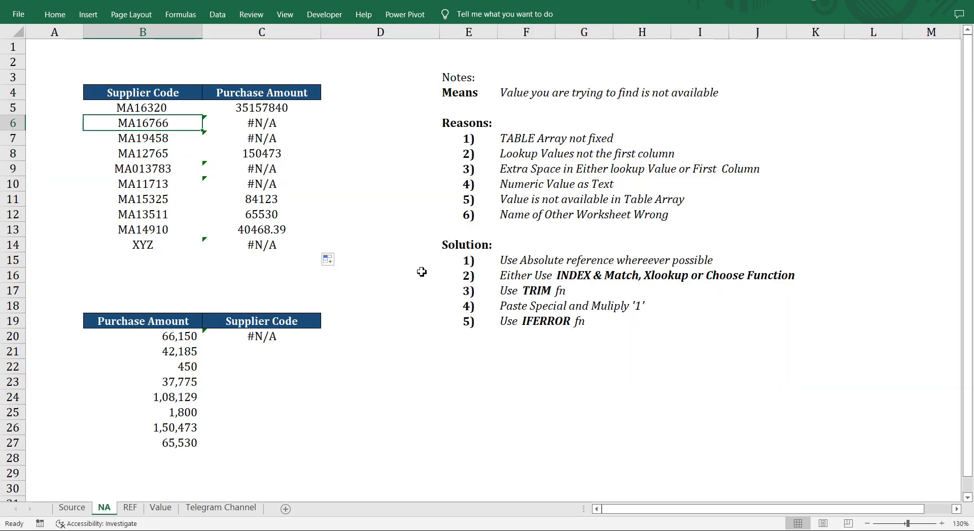
Compare the table array references of the VLOOKUP formulas in C5 and C6 on the NA sheet.
click(261, 107)
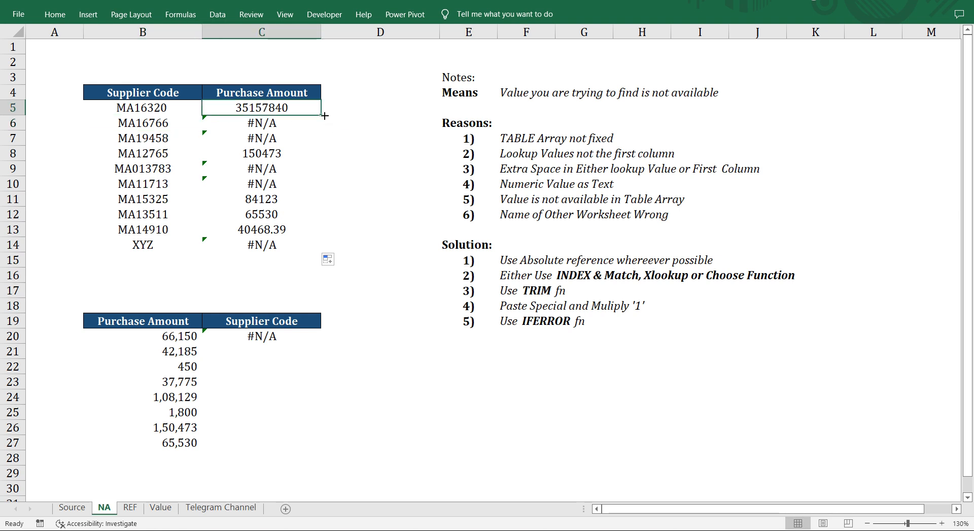
click(302, 124)
click(300, 108)
double_click(300, 108)
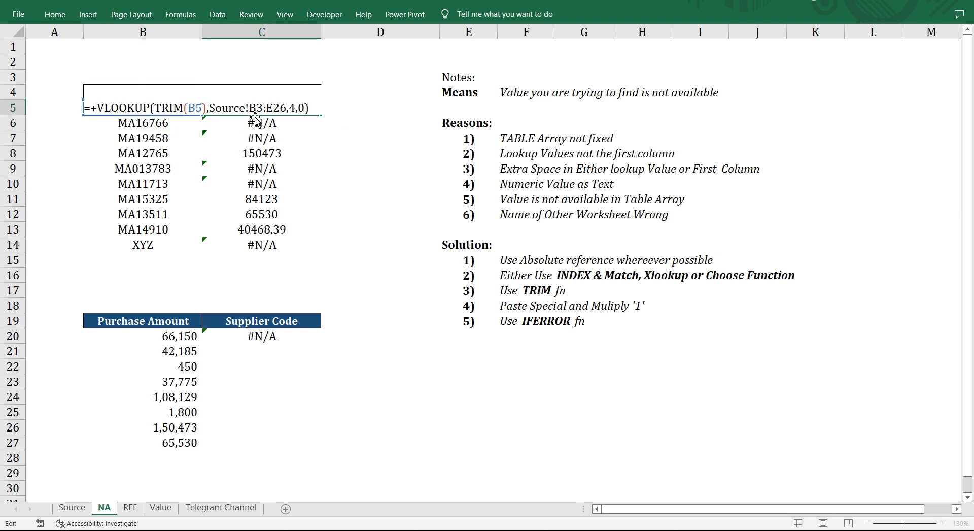
key(Escape)
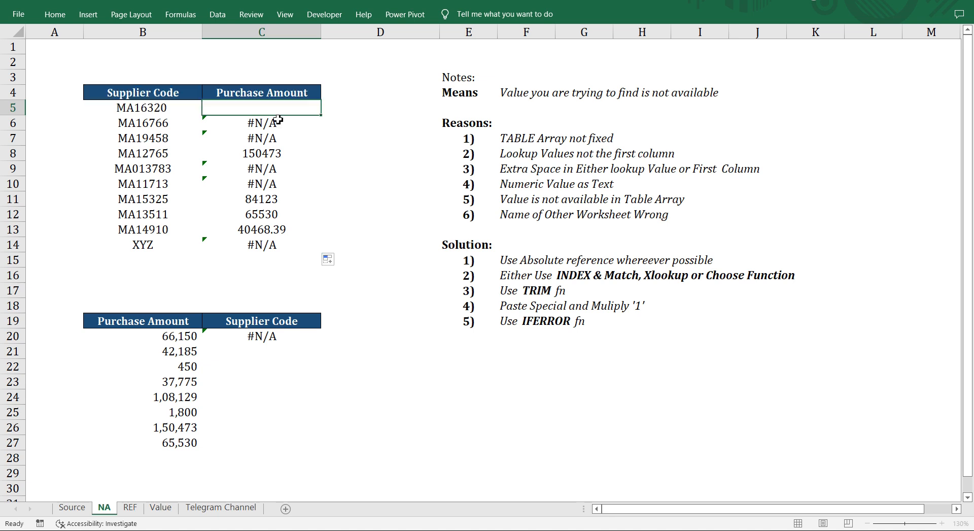
click(276, 123)
key(F2)
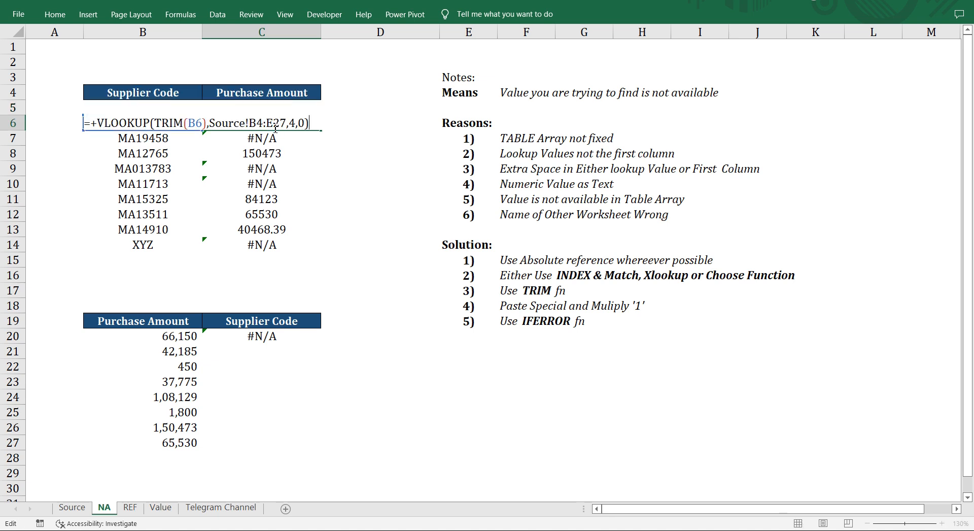
key(Escape)
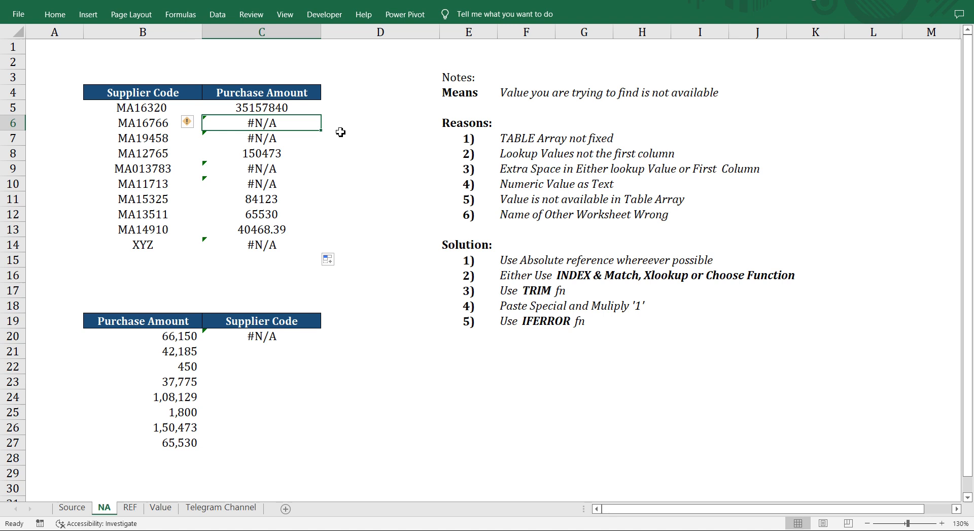
Compare the supplier codes in B5:B14 of the NA sheet with the Supplier Code column of the Source table.
drag(152, 107, 171, 260)
click(72, 507)
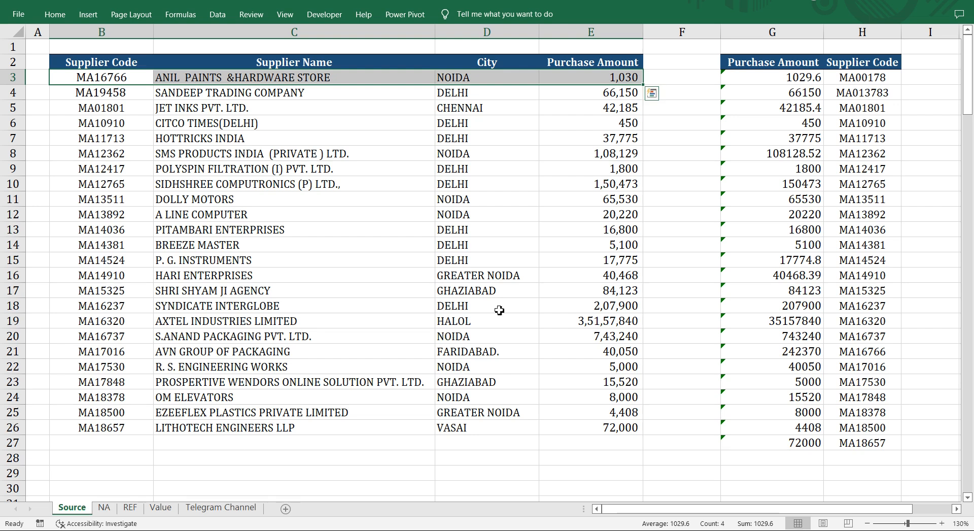
drag(121, 78, 135, 416)
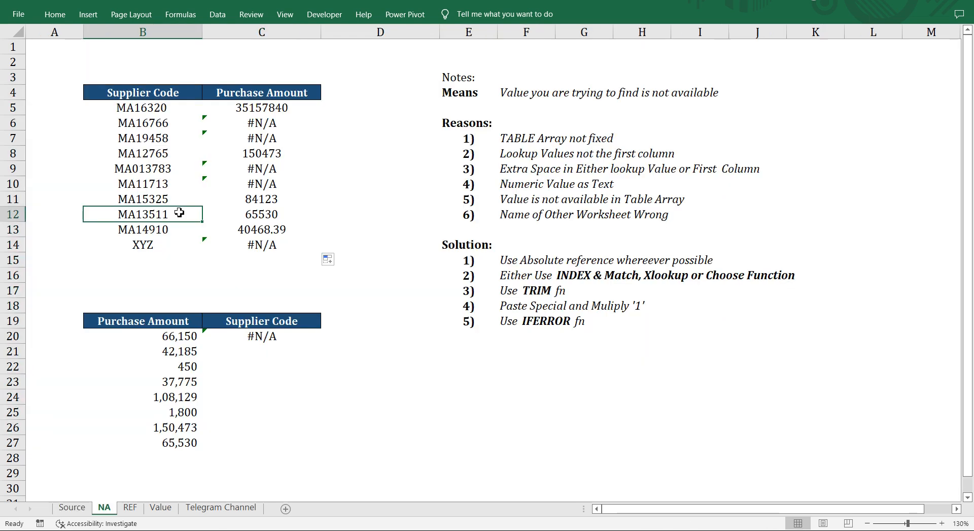
key(Up)
key(ctrl+Up)
key(Right)
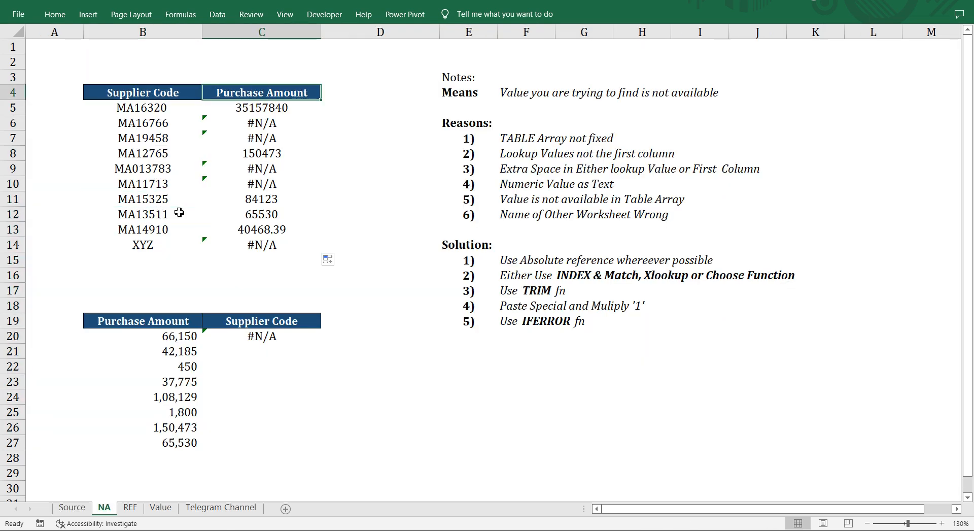
key(Down)
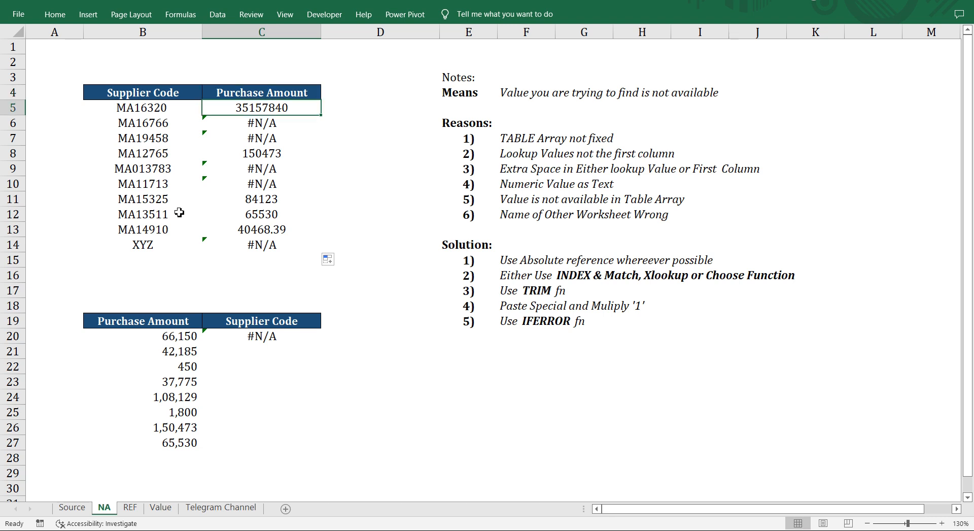
Check the supplier code in B5 of the NA sheet for a trailing space.
key(Left)
key(F2)
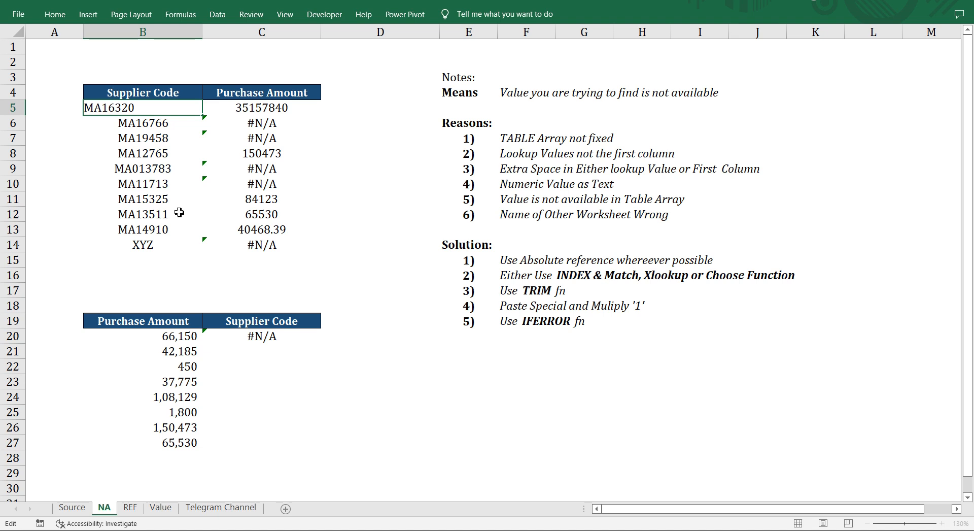
key(Return)
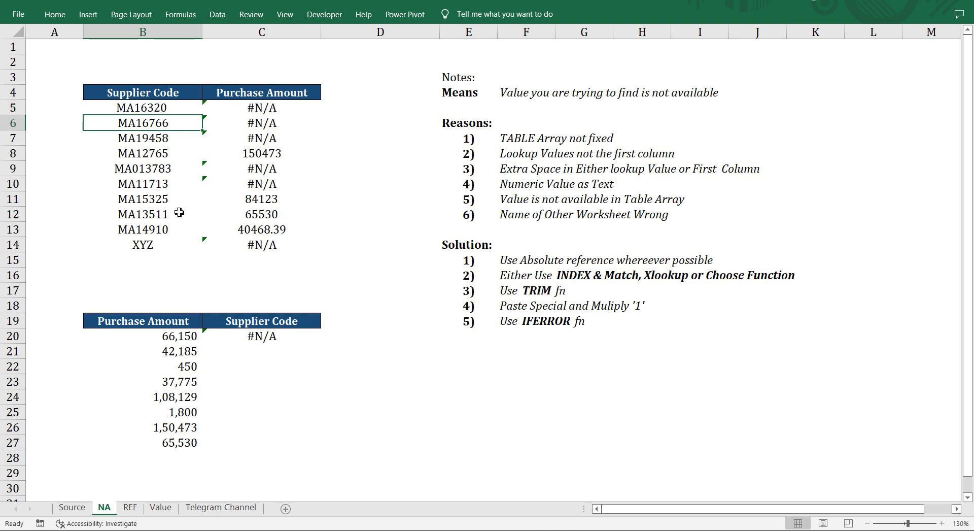
key(Up)
key(F2)
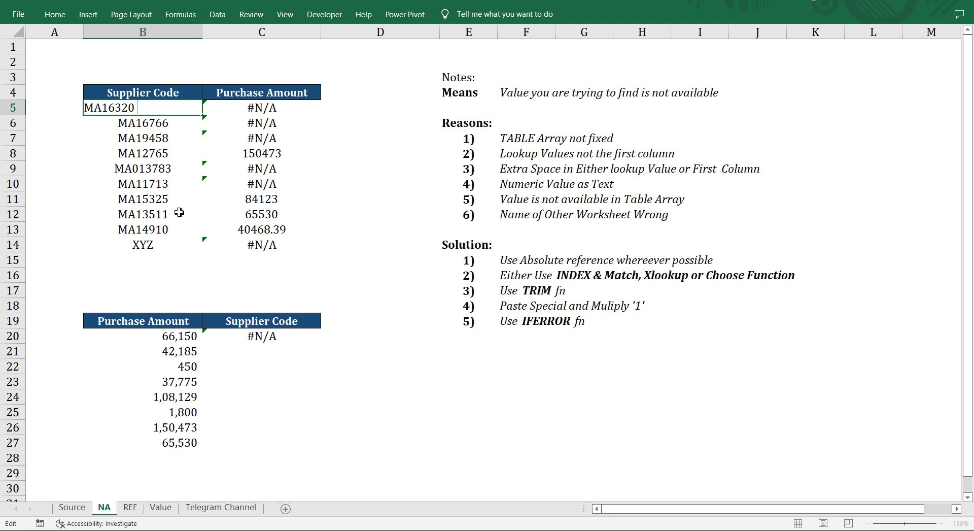
key(Return)
Wrap the lookup value B5 in the TRIM function inside the VLOOKUP formula in C5.
key(Up)
key(Right)
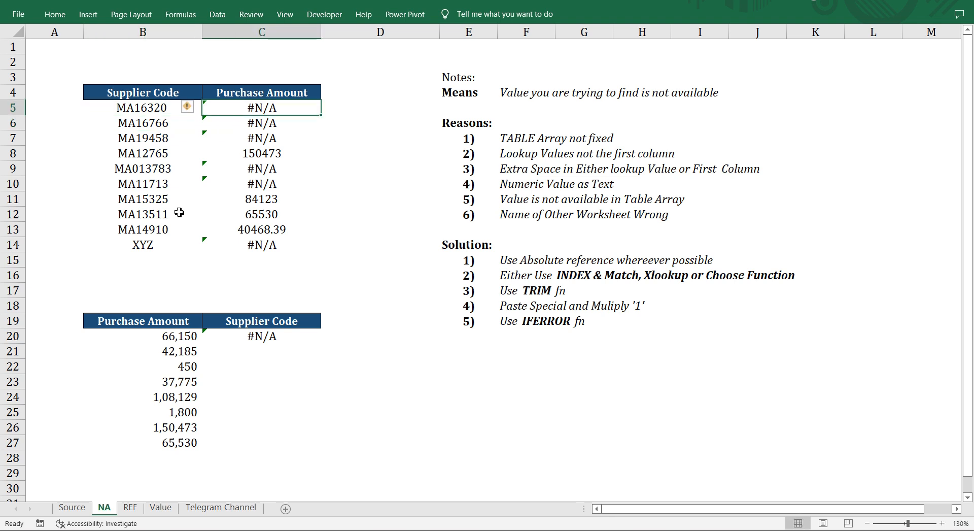
key(F2)
key(Left)
key(Left)
key(Left)
key(Left)
key(Left)
key(Left)
key(Left)
key(Left)
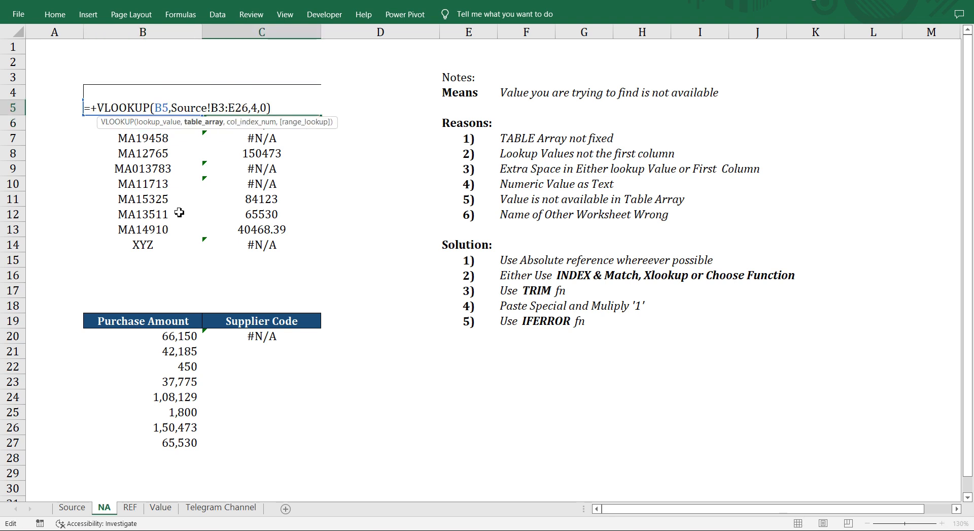
key(Left)
key(Left)
key(Left)
text(Tri)
key(Tab)
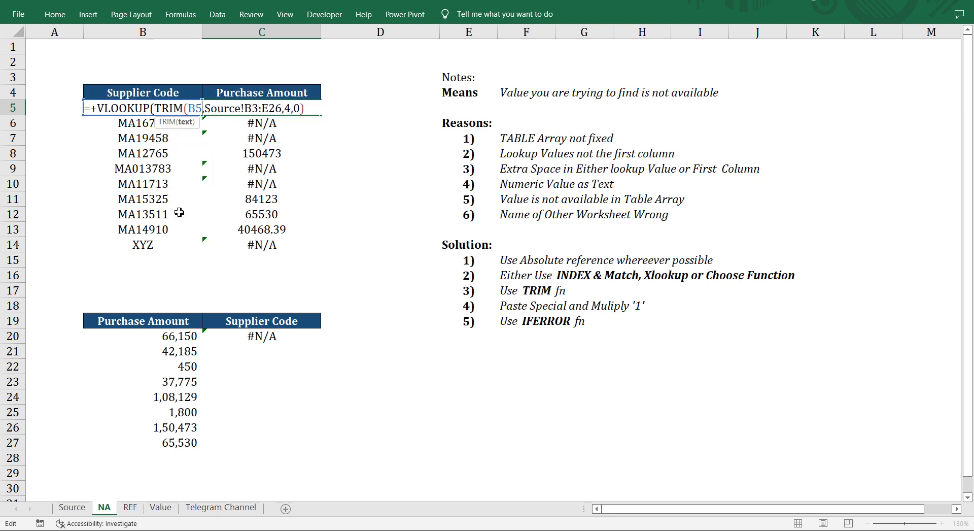
text())
key(Return)
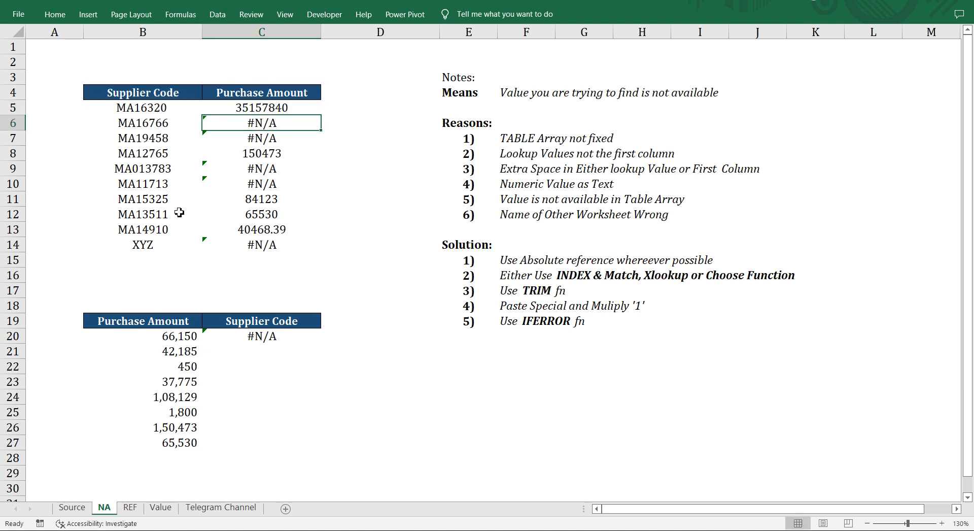
Check supplier code MA19458 in B4 of the Source sheet for a trailing space.
key(ctrl+Page_Up)
key(Left)
key(Left)
key(Down)
key(Up)
key(ctrl+Up)
key(ctrl+Up)
key(Down)
key(Down)
key(F2)
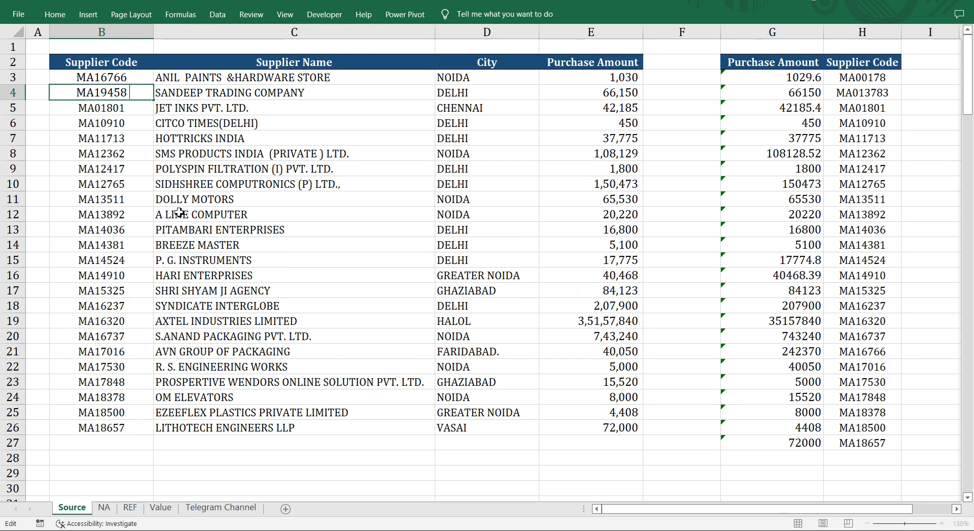
Insert a blank column between Supplier Code and Supplier Name on the Source sheet.
key(Tab)
key(ctrl+space)
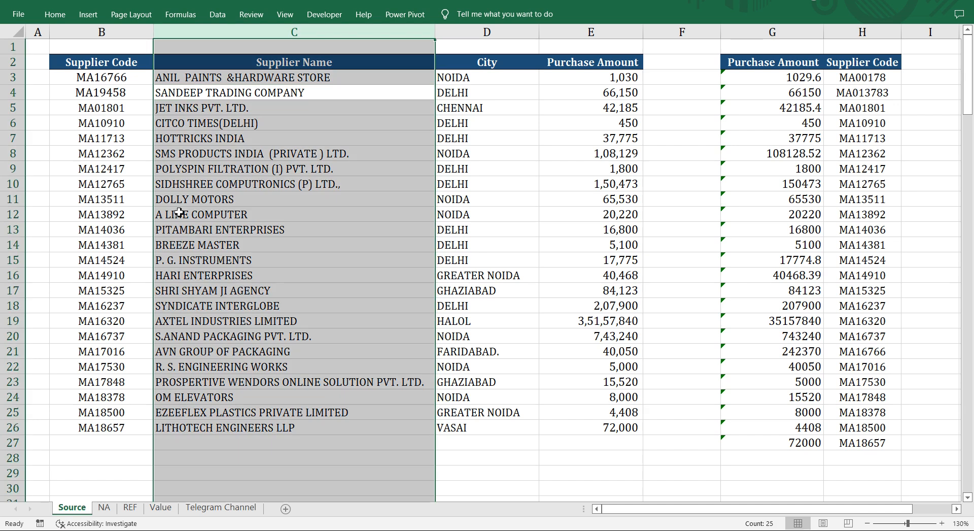
key(ctrl+shift+plus)
Enter a TRIM formula referring to B3 in C3 of the Source sheet and fill it down to C26.
key(Up)
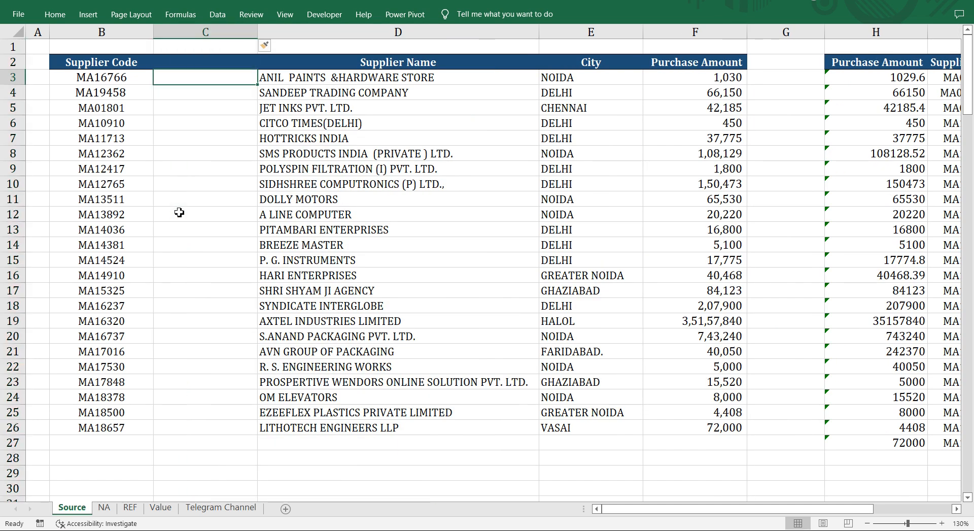
text(+trim)
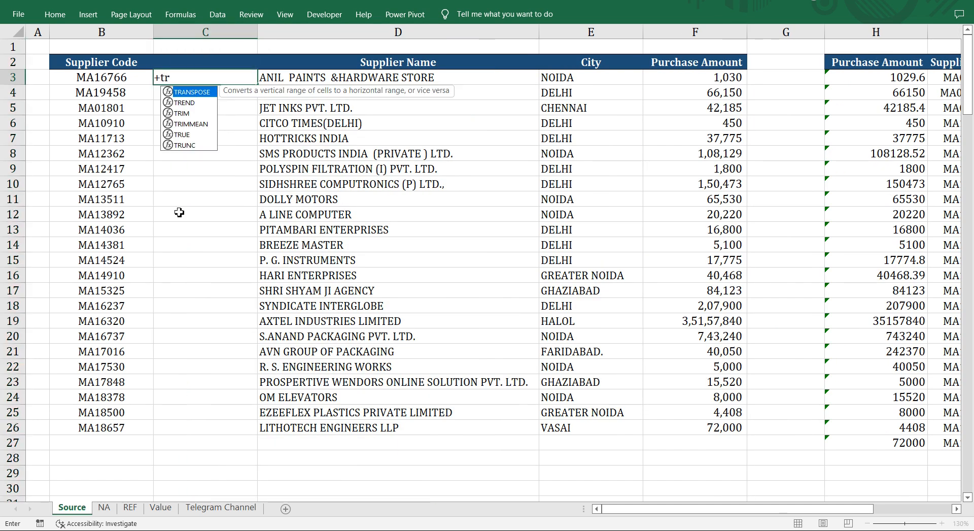
key(Tab)
key(Left)
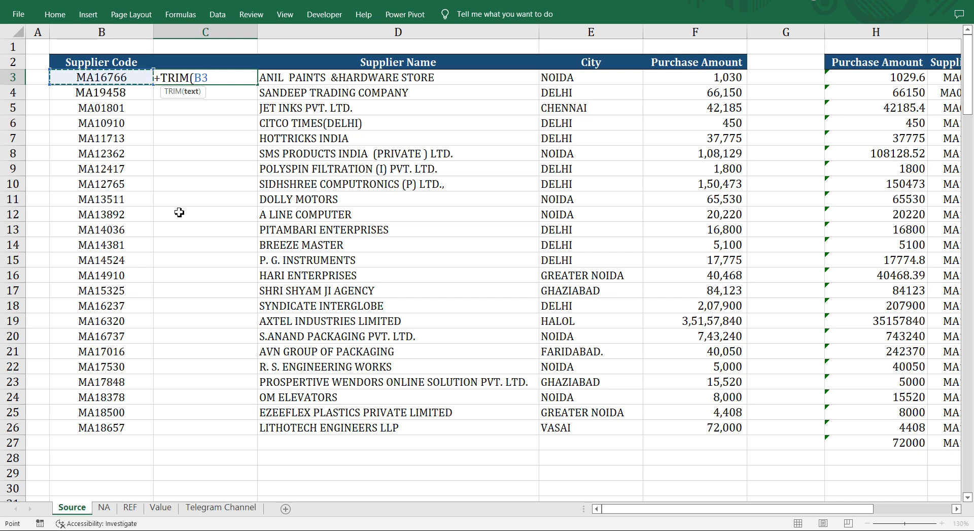
key(Return)
key(Up)
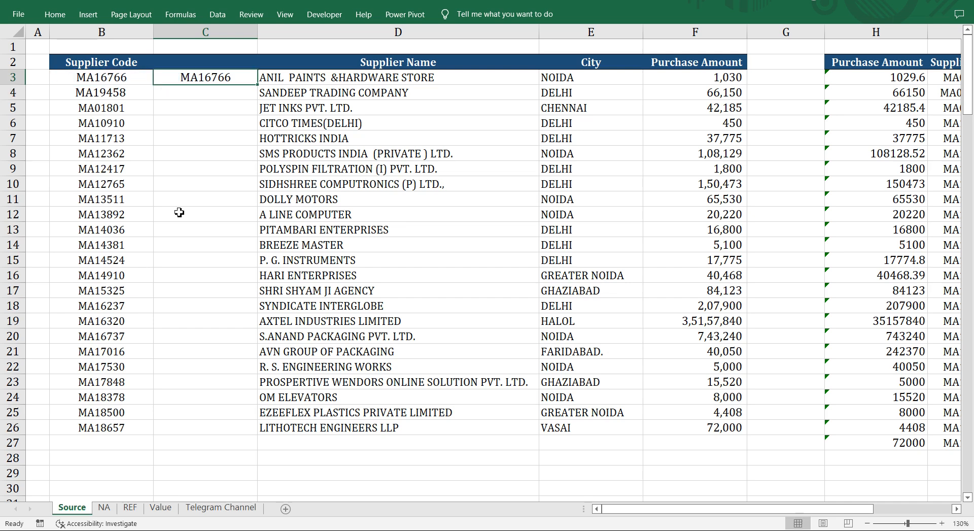
double_click(257, 84)
click(235, 357)
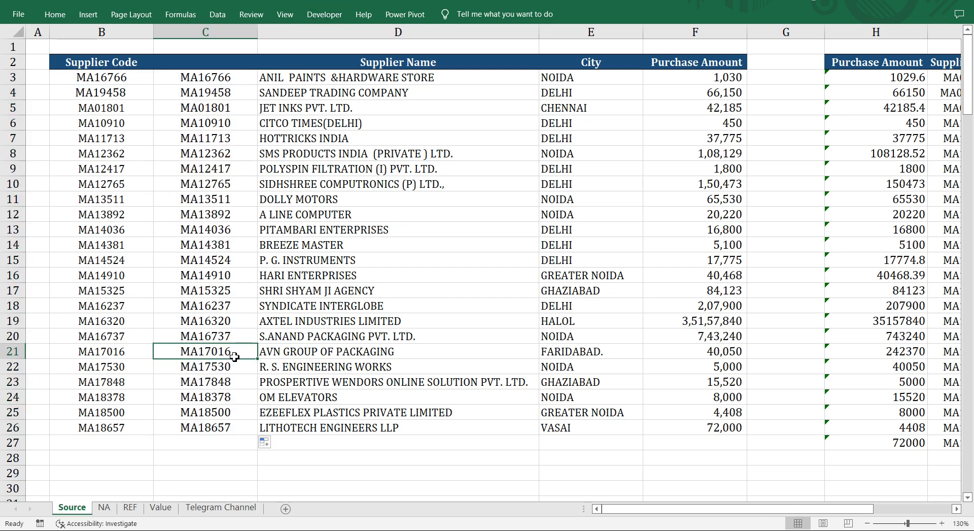
Highlight the trimmed codes and the table from column C to Purchase Amount as the lookup range, returning to the NA sheet.
drag(244, 79, 242, 423)
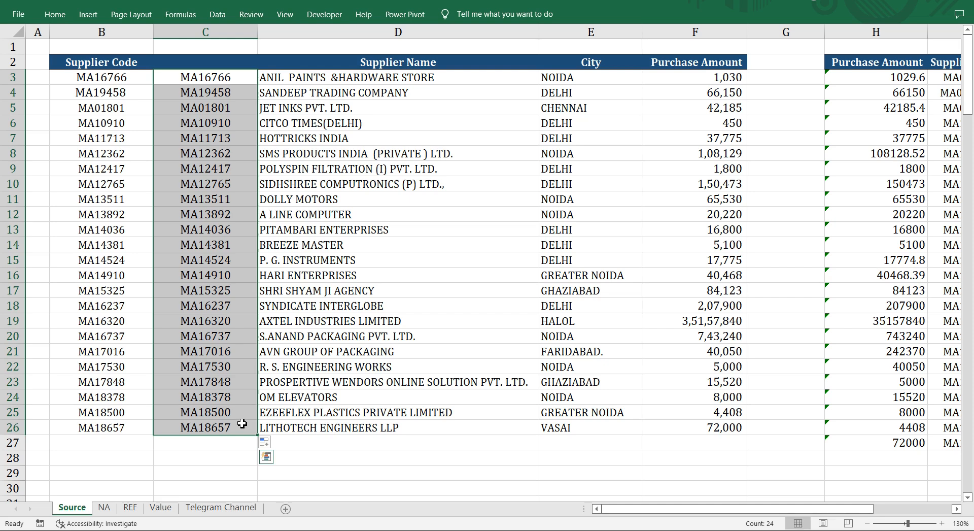
drag(227, 65, 528, 246)
drag(582, 289, 720, 441)
key(ctrl+Page_Down)
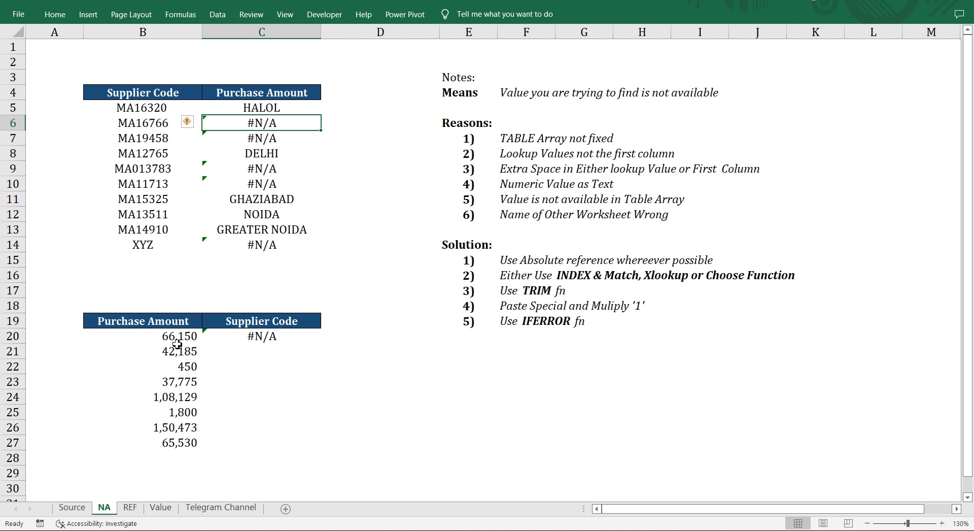
Examine the purchase amount in B20 and the lookup formula beside it in C20.
click(195, 340)
click(260, 345)
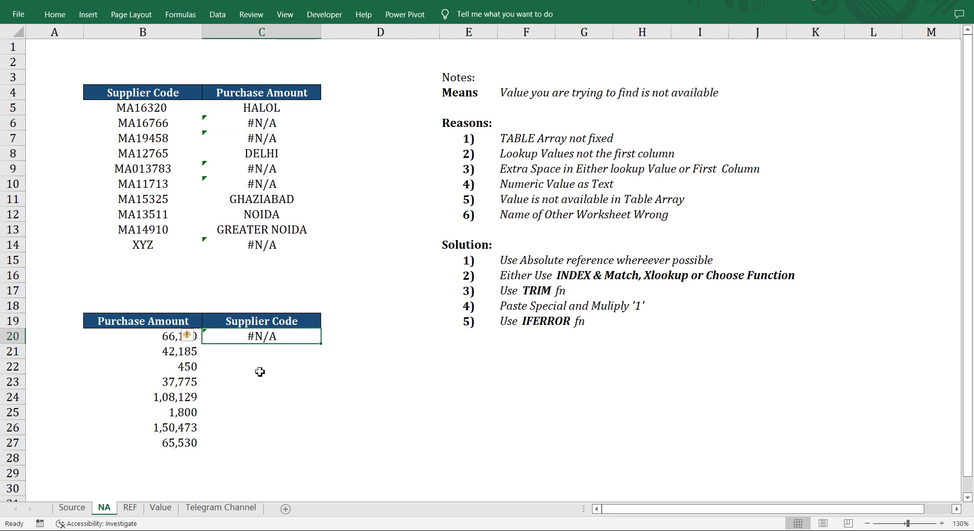
key(F2)
key(Escape)
key(Left)
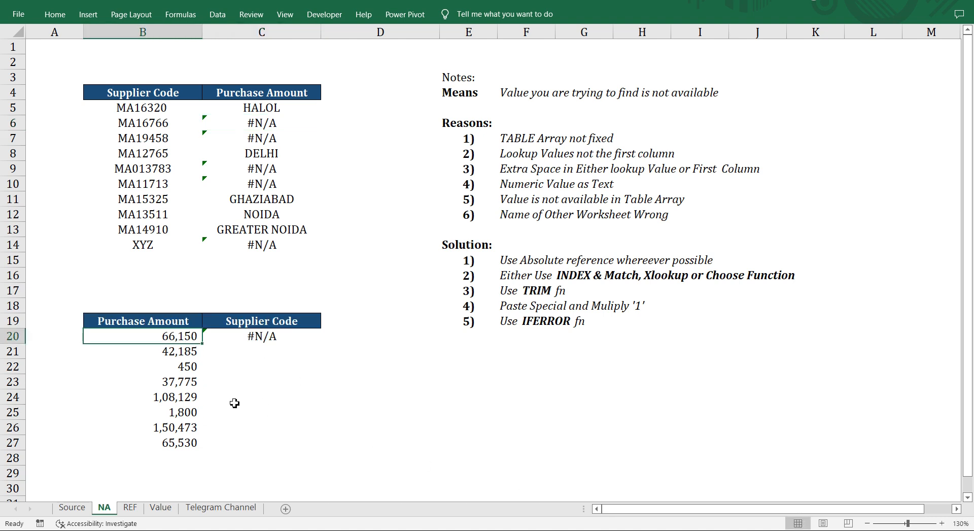
Examine the matching purchase amount 66150 in H4 of the Source sheet for a number stored as text.
key(ctrl+Page_Up)
key(Left)
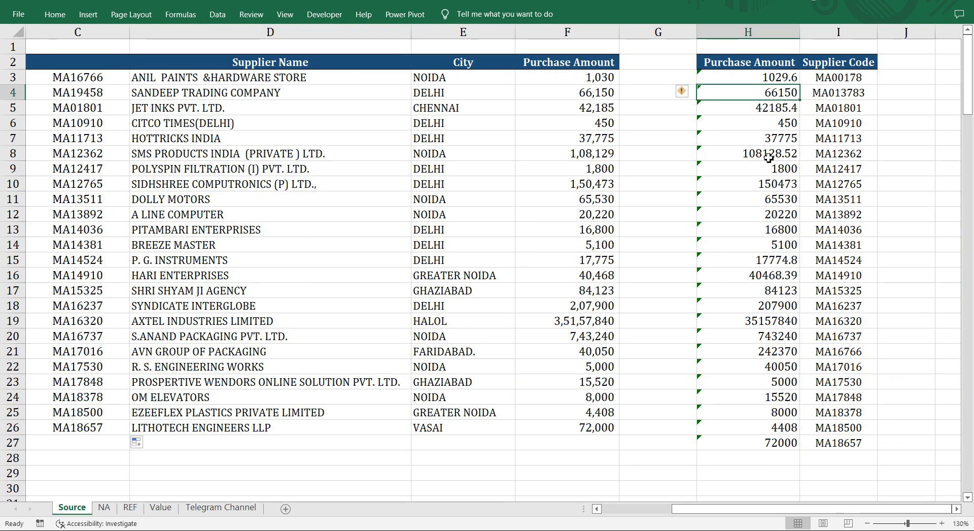
click(677, 156)
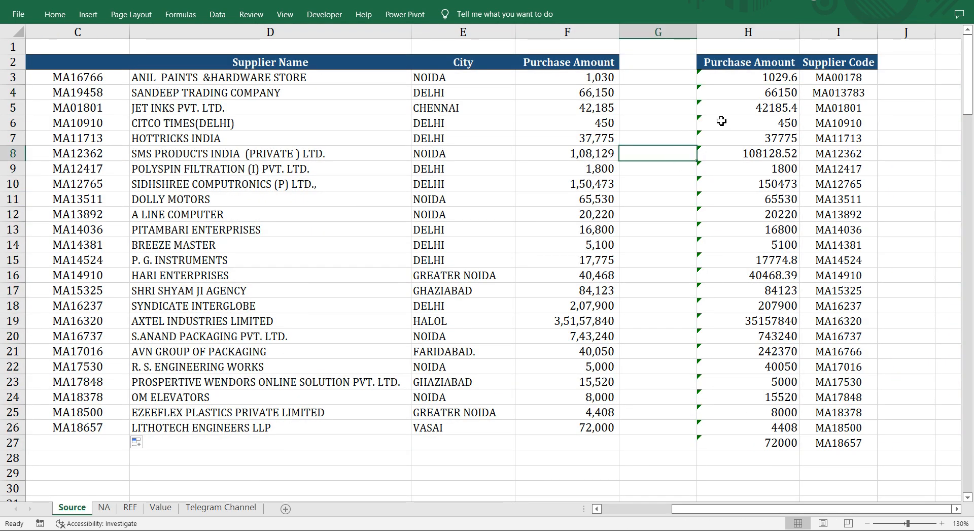
click(723, 90)
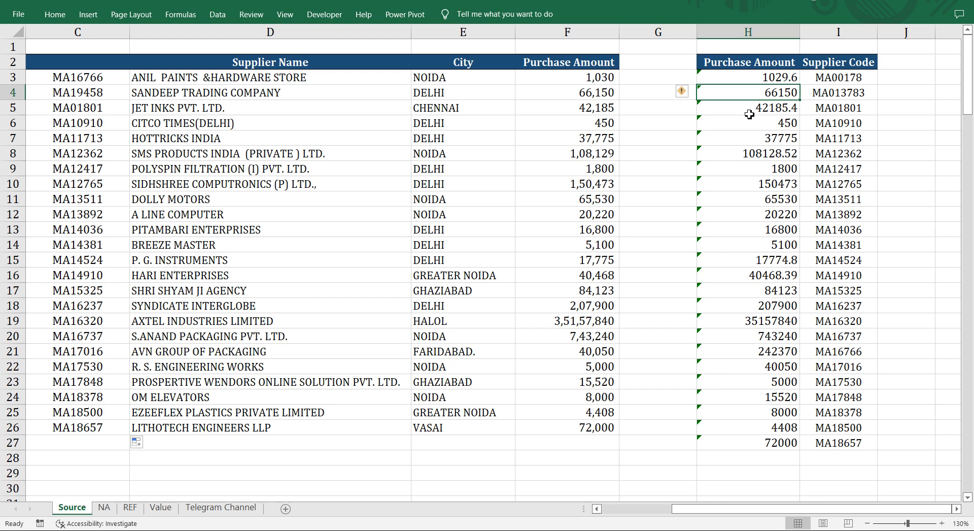
Apply the Number format with 2 decimal places and the thousands separator to H4 of the Source sheet.
key(ctrl+1)
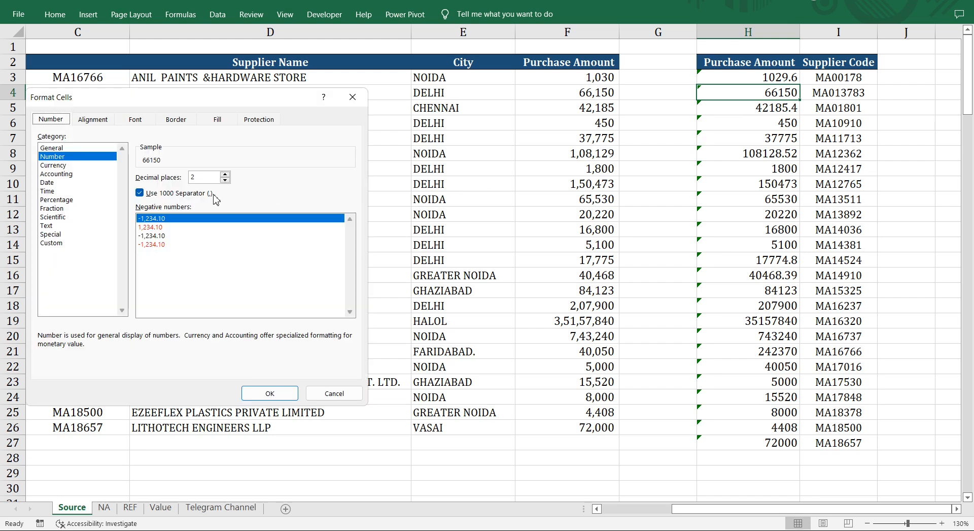
click(184, 228)
click(54, 164)
click(60, 158)
click(208, 219)
click(270, 394)
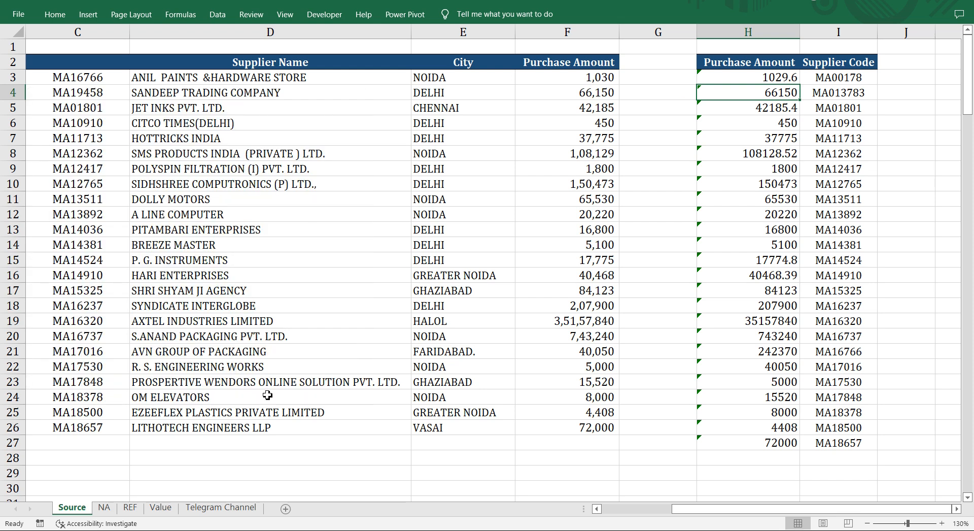
Enter 1 in the empty cell K4 of the Source sheet and copy it.
key(Right)
key(Right)
key(Right)
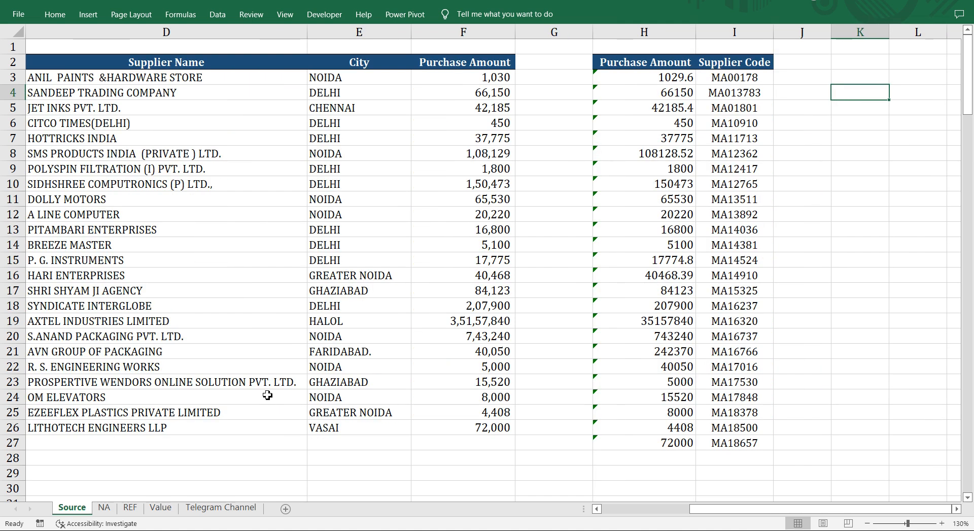
text(1)
key(ctrl+Return)
key(ctrl+c)
Convert the text amounts in H3:H27 to numbers by pasting the copied 1 as Values with the Multiply operation.
key(Left)
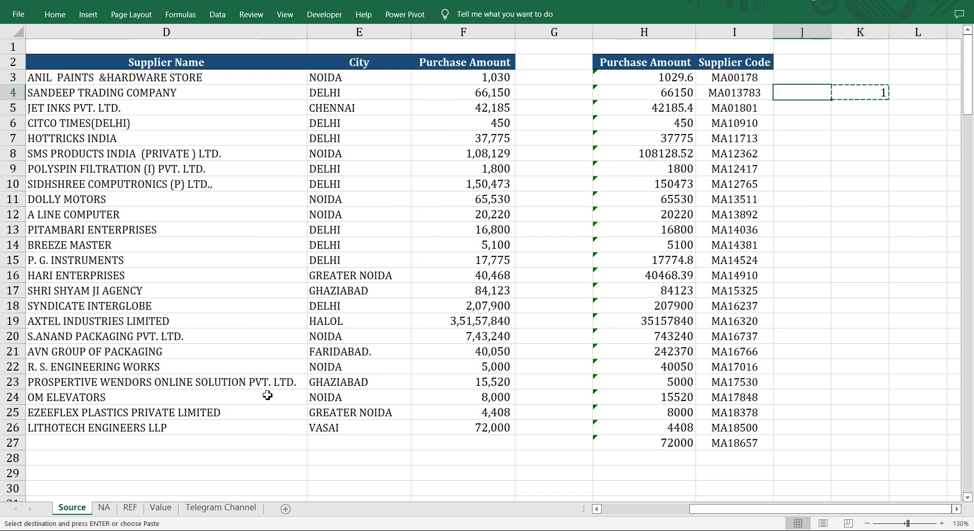
key(Up)
key(Left)
key(Left)
key(ctrl+shift+Down)
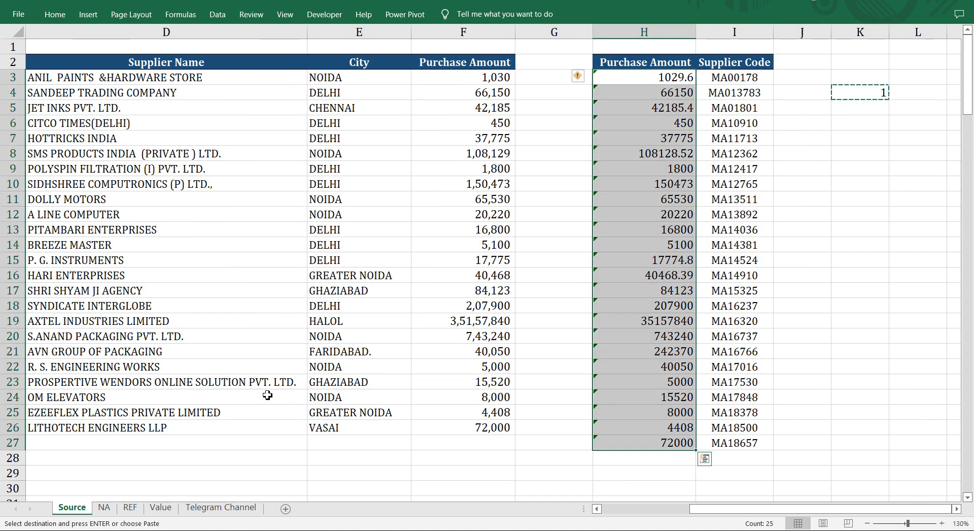
key(ctrl+alt+v)
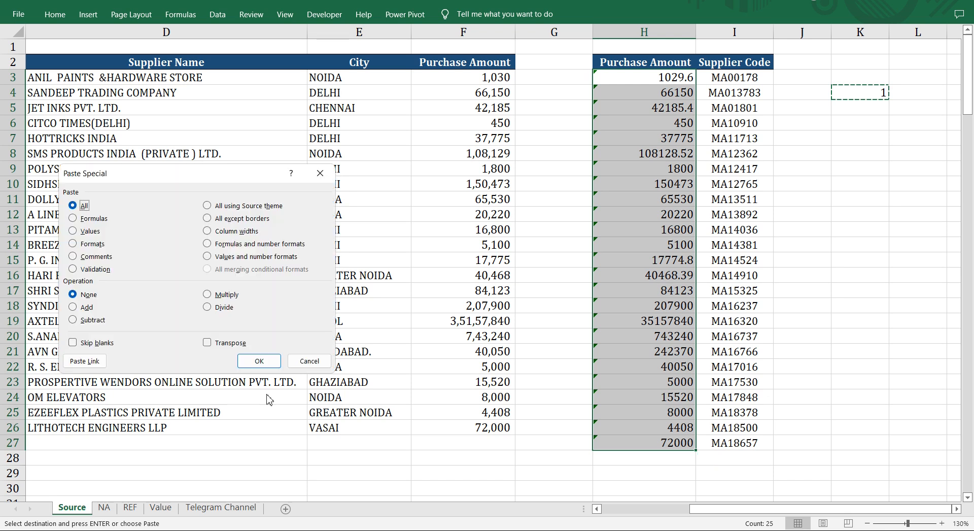
key(v)
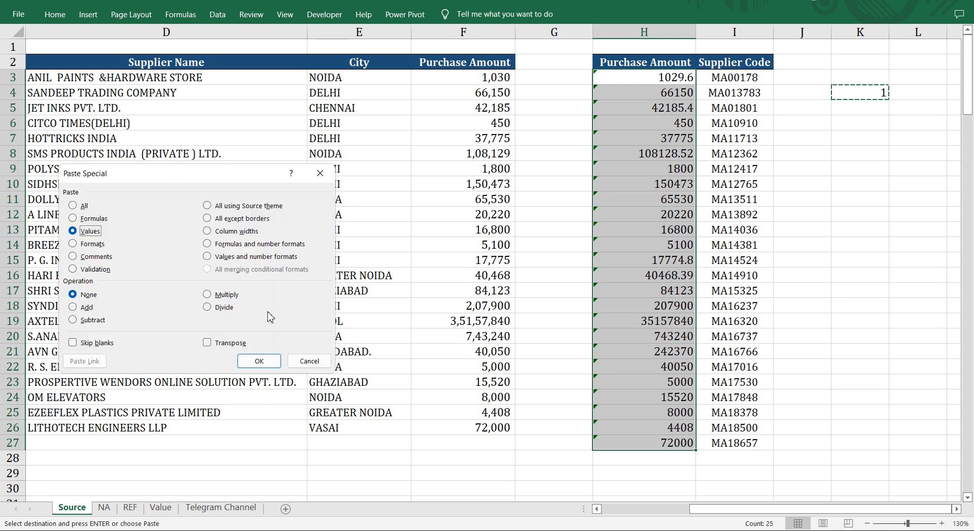
click(226, 295)
click(259, 360)
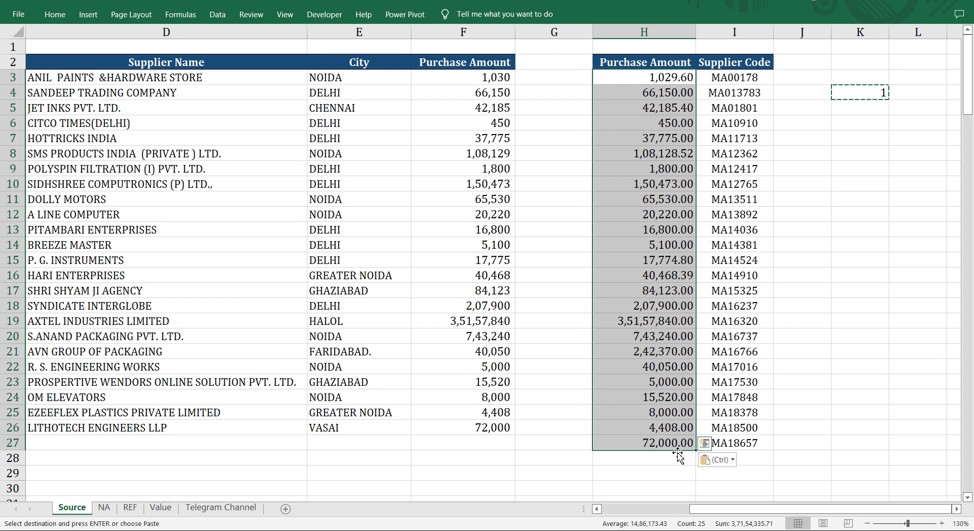
Fill the supplier code lookup formula on the NA sheet from C20 down to C27.
click(105, 508)
click(294, 337)
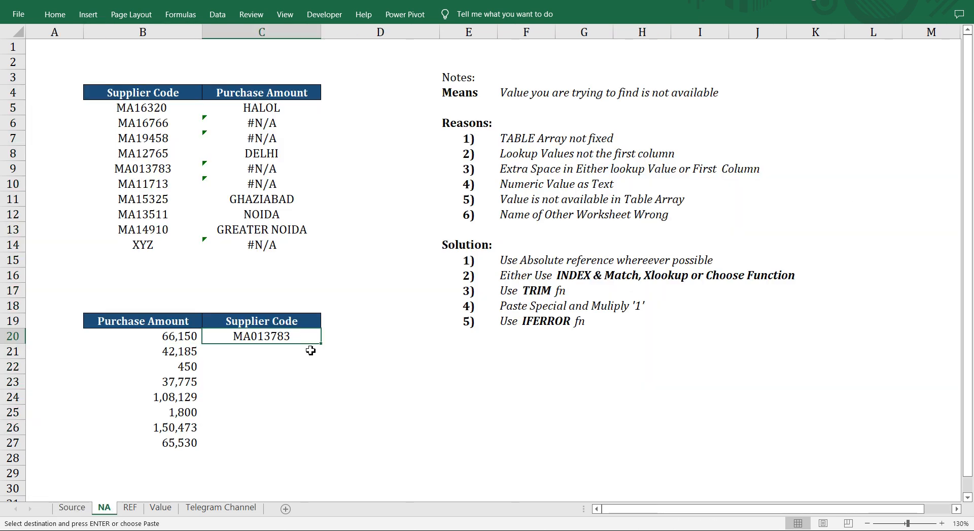
double_click(325, 347)
click(361, 429)
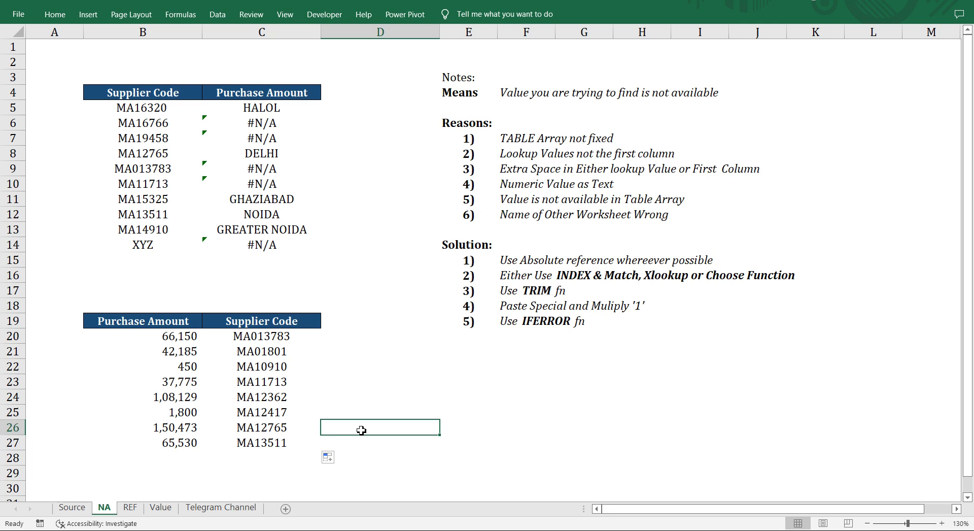
Wrap the VLOOKUP formula in C14, beside XYZ, in an IFERROR function.
click(133, 241)
key(ctrl+c)
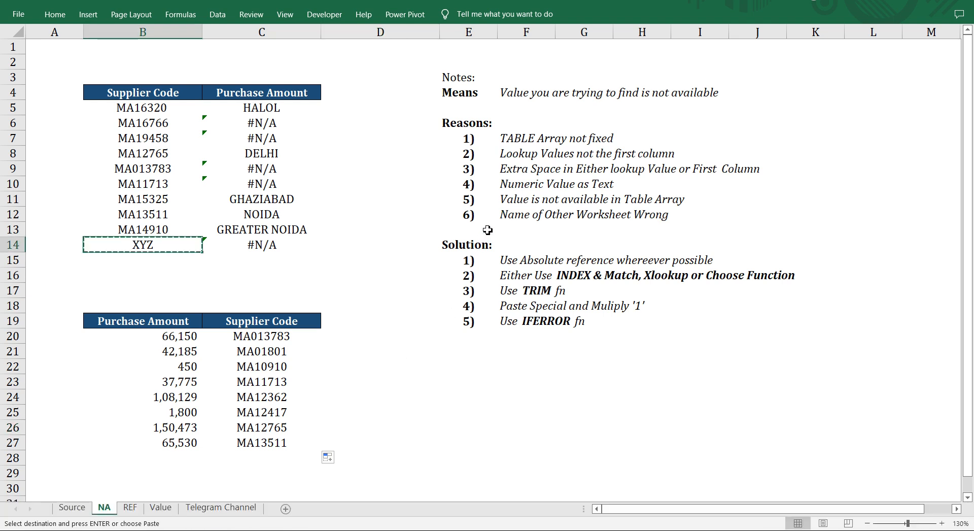
key(Escape)
key(Right)
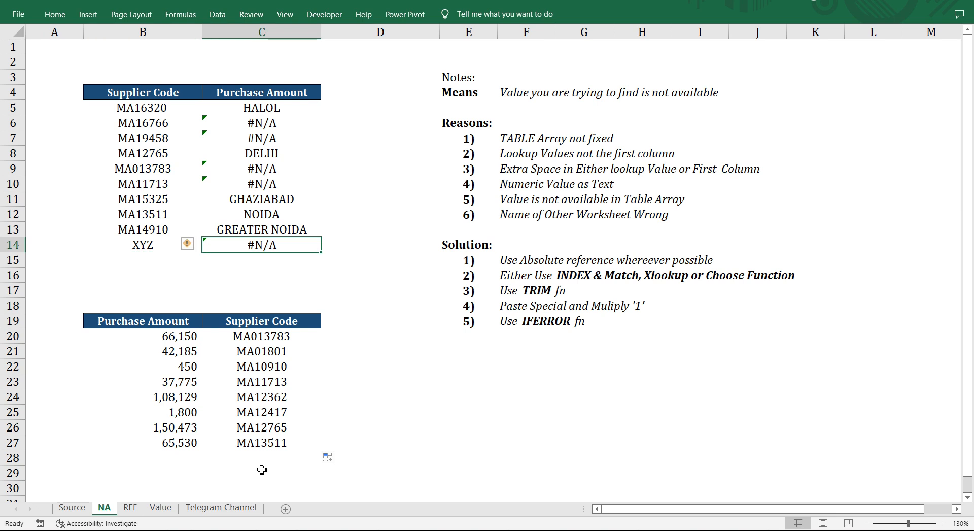
key(F2)
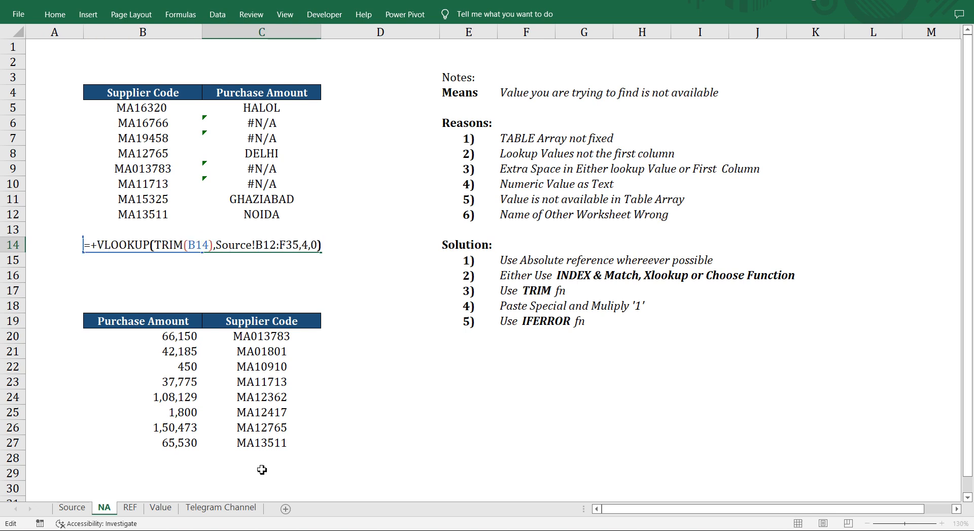
key(Home)
key(Right)
key(Right)
text(If)
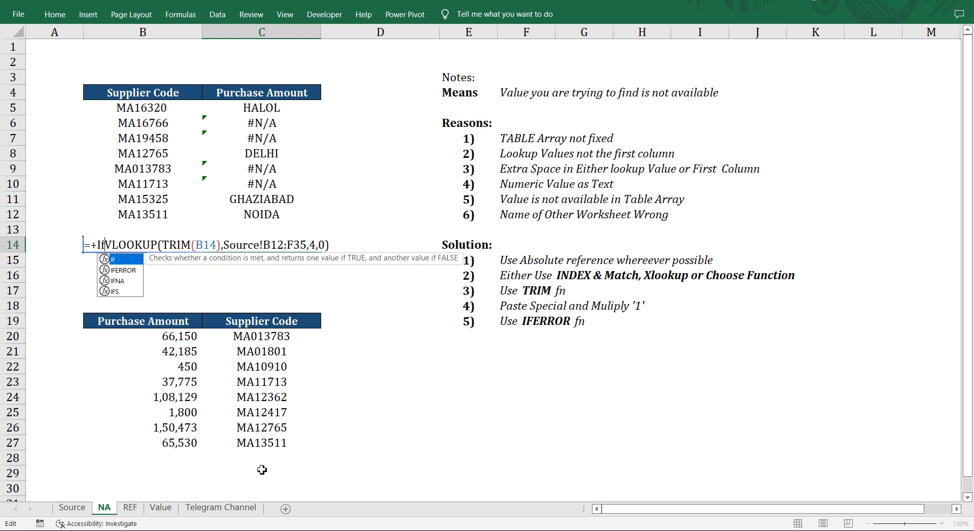
key(Down)
key(Tab)
key(End)
text(,)
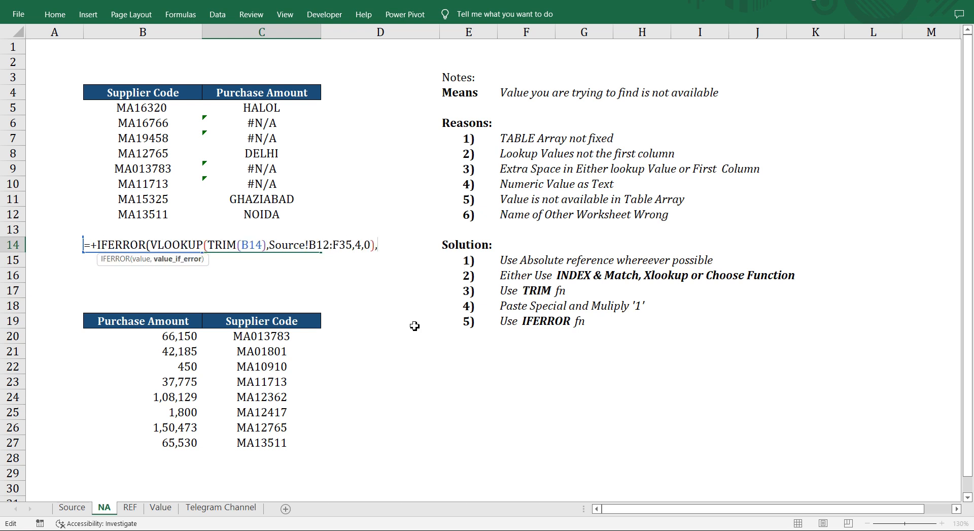
text("Value not)
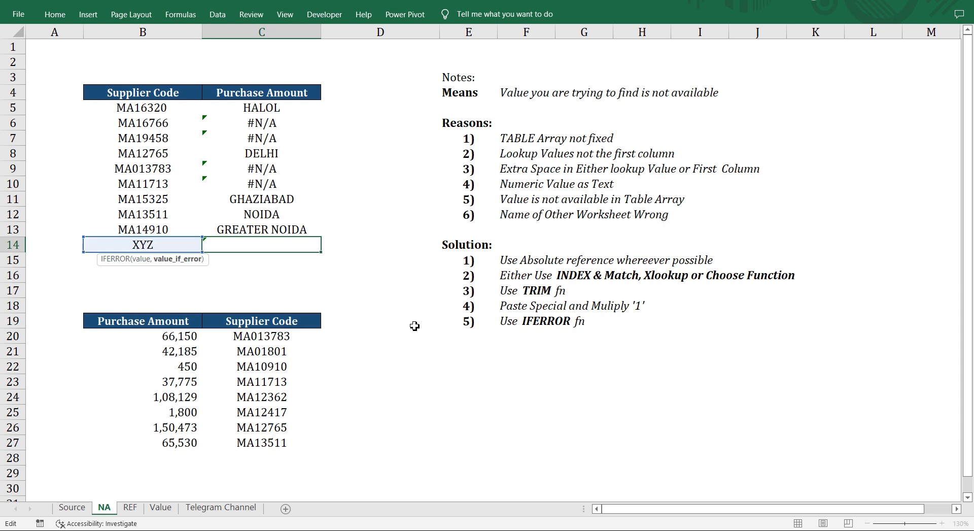
text( Ava)
text(ialbel")
Set "Value not Avaialble" as the IFERROR fallback text in C14 and complete the formula.
key(BackSpace)
key(BackSpace)
key(BackSpace)
text(")
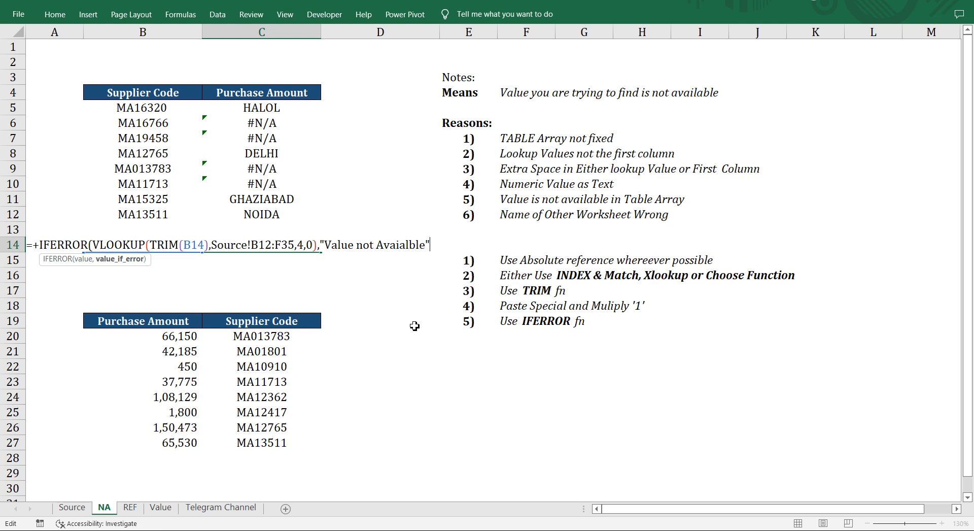
text())
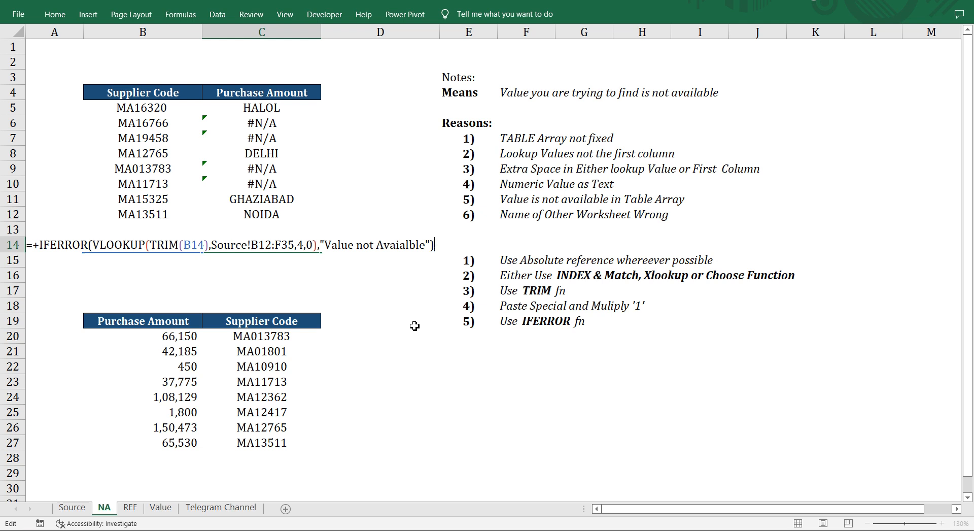
key(Return)
key(Up)
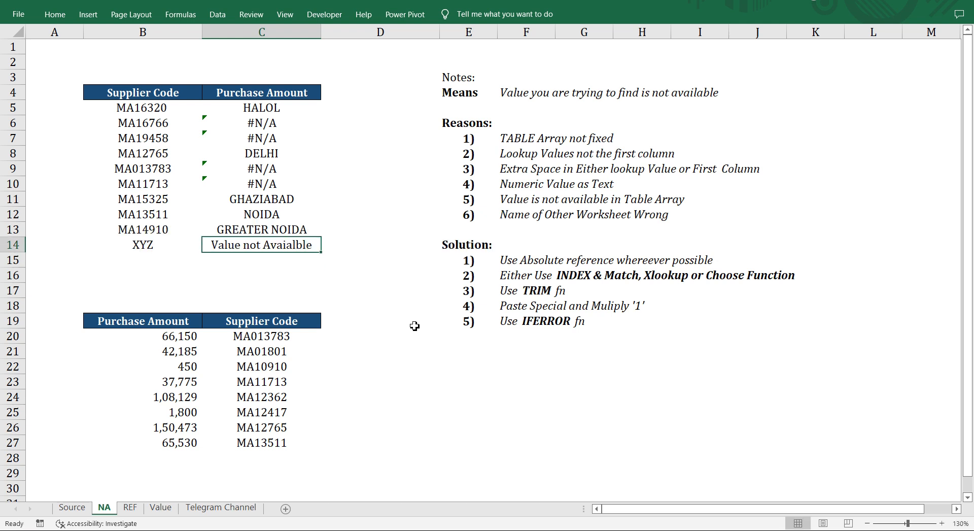
Apply the IFERROR lookup formula from C14 to the whole Purchase Amount range C5:C14.
key(ctrl+shift+Up)
key(shift+Down)
key(F2)
key(ctrl+Return)
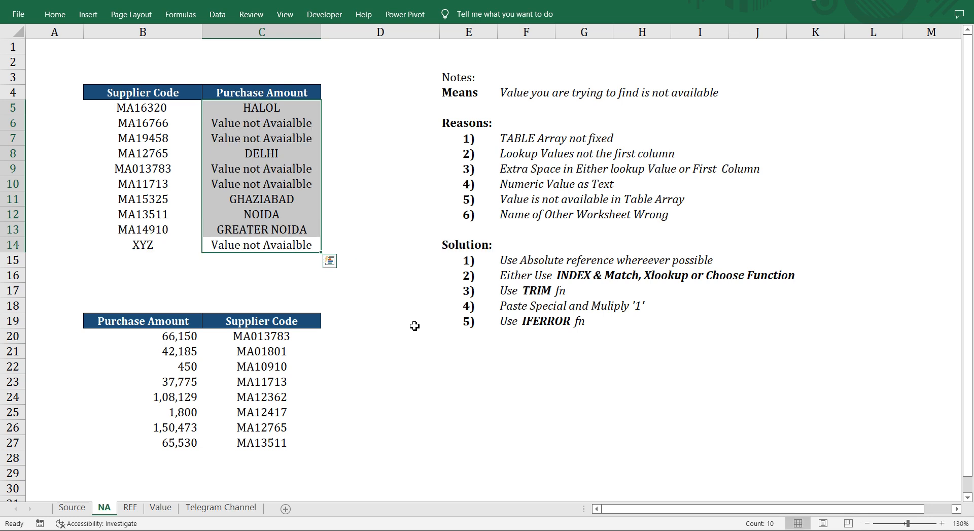
key(ctrl+q)
Demonstrate a wrong worksheet name by removing a character from it in C5's VLOOKUP formula and dismissing the file selection dialog.
click(462, 122)
click(468, 214)
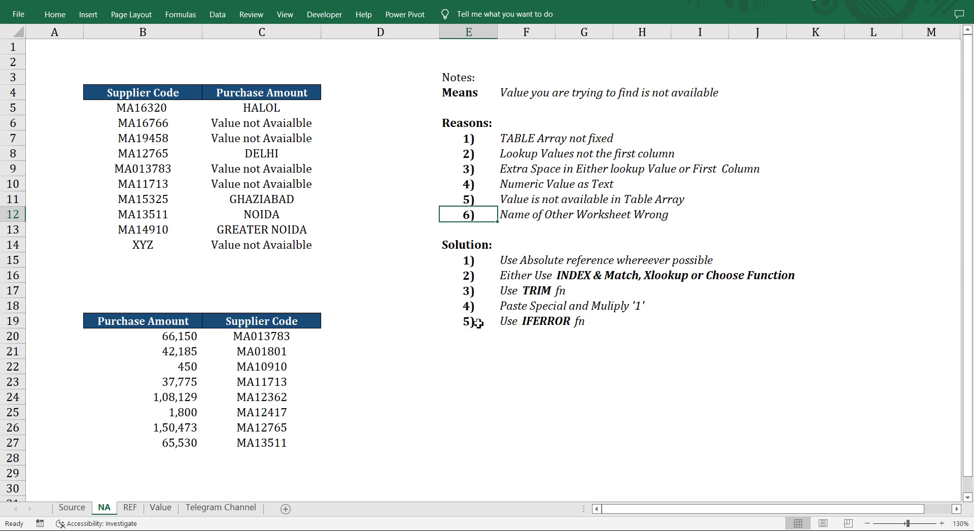
click(267, 107)
key(F2)
key(Left)
key(Left)
key(Left)
key(Left)
key(Left)
key(Left)
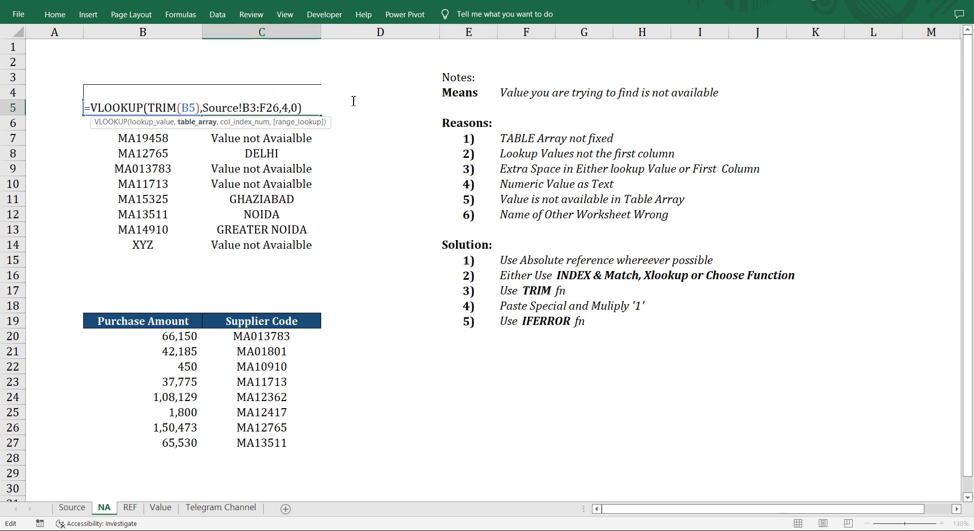
key(BackSpace)
key(Return)
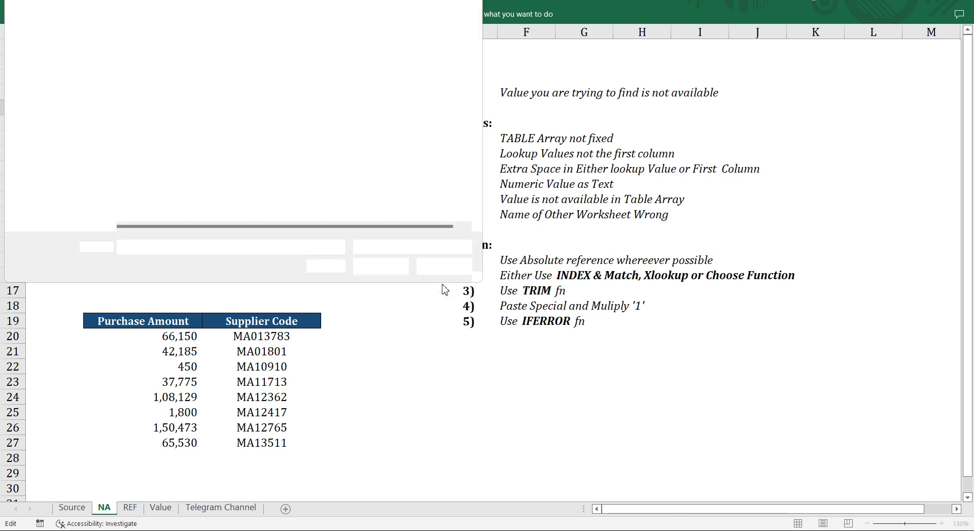
click(445, 266)
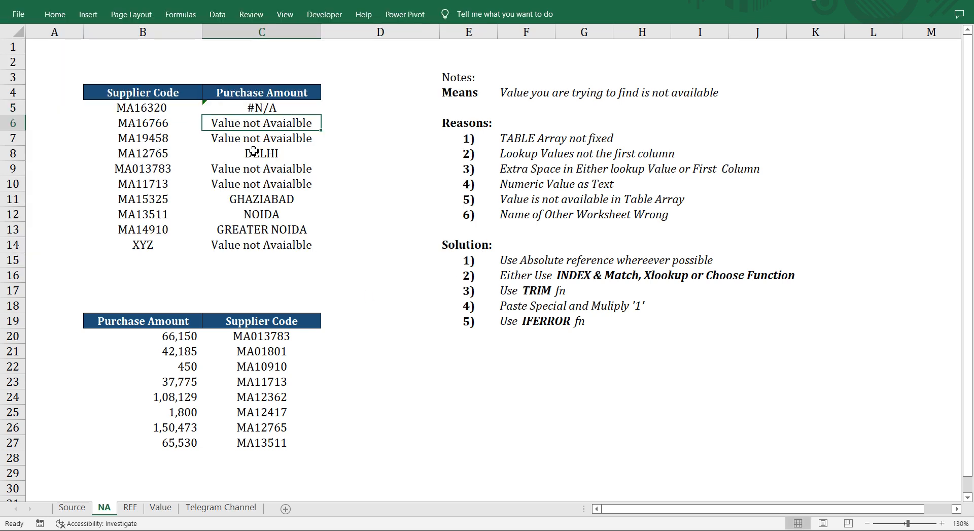
click(288, 105)
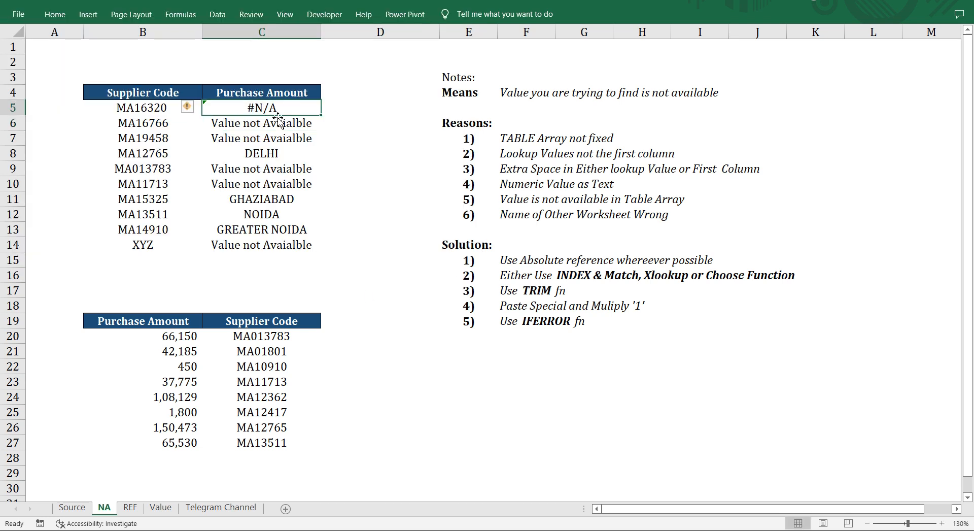
double_click(237, 108)
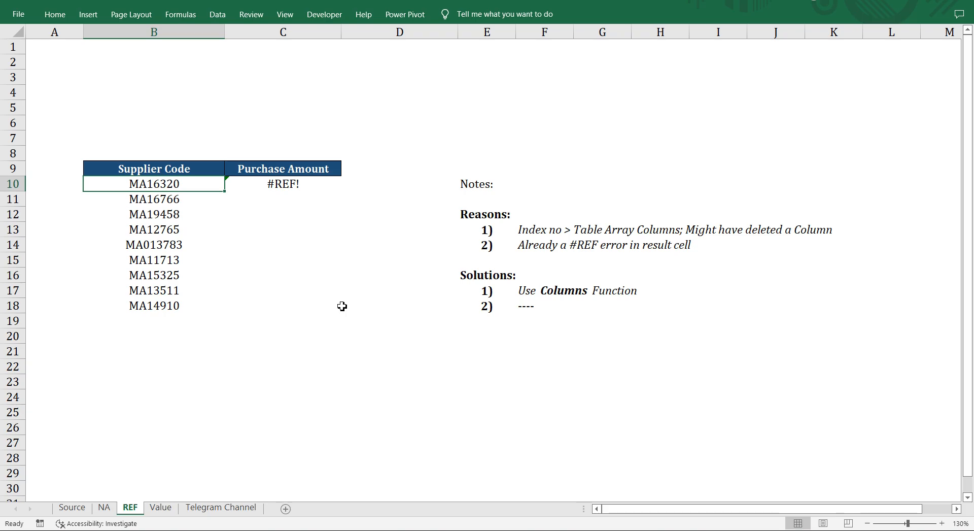
Examine the VLOOKUP formula behind the #REF! error in C10 of the REF sheet.
key(Right)
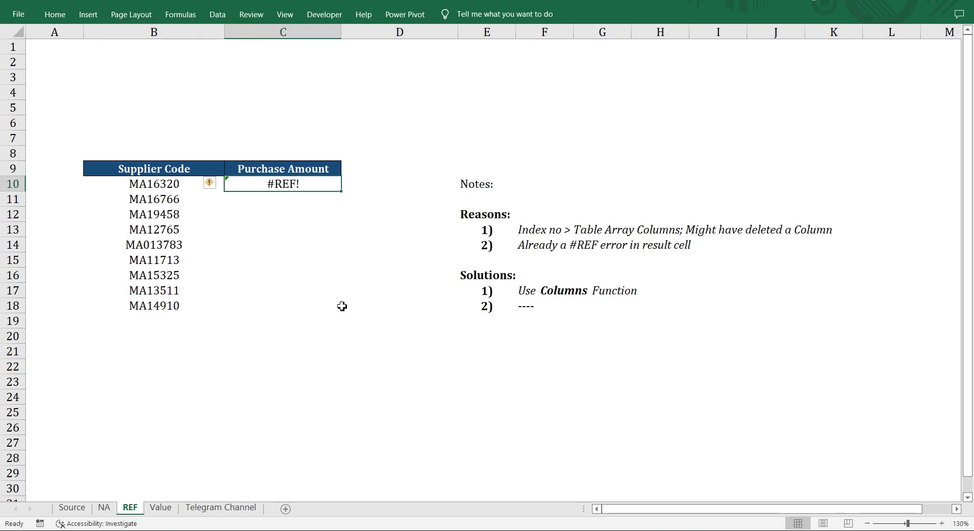
key(F2)
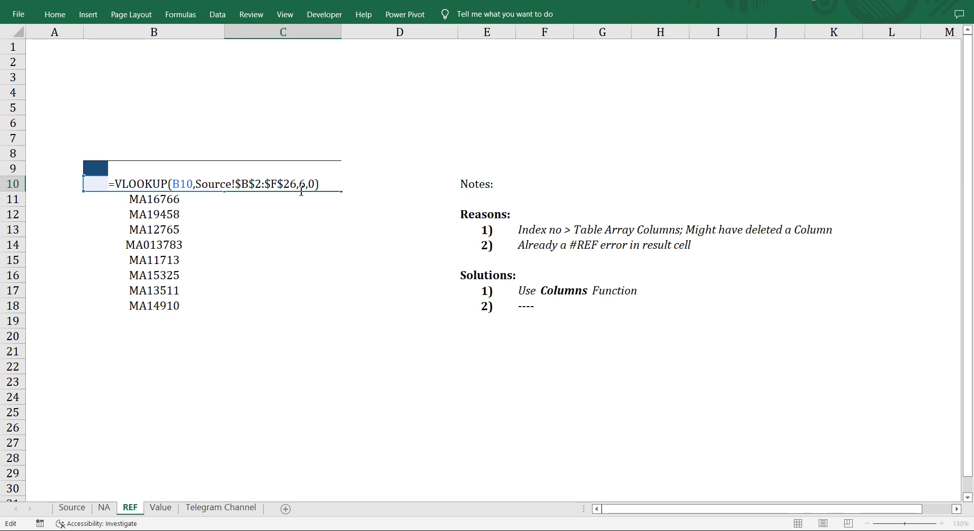
key(Escape)
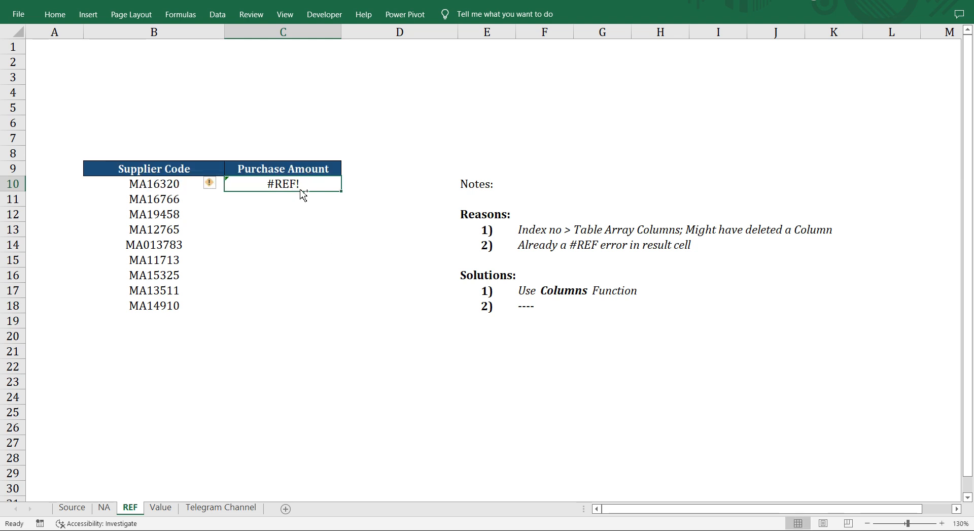
Highlight B3:F26 on the Source sheet and compare its columns with column index 6 in the REF sheet's C10 formula.
key(ctrl+Page_Up)
key(ctrl+Page_Up)
key(shift+Right)
key(shift+Right)
key(shift+Right)
key(shift+Right)
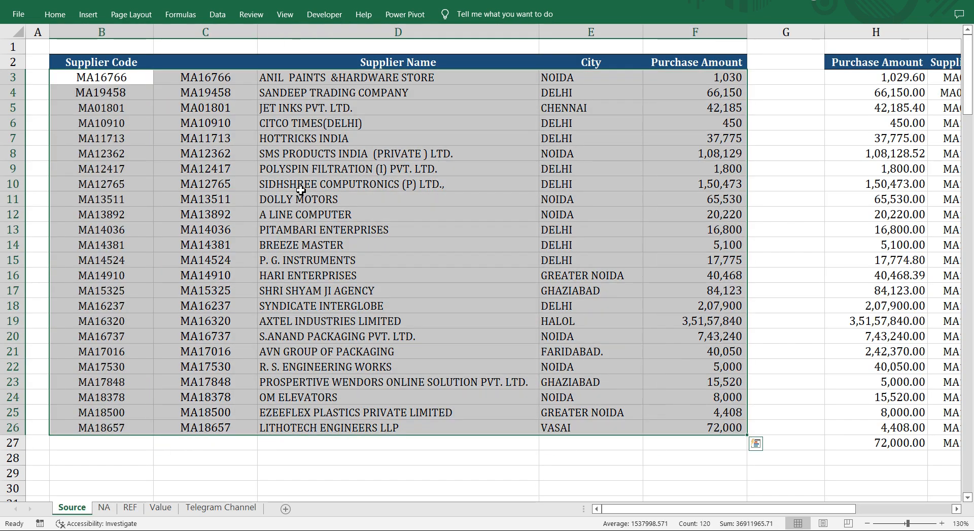
key(ctrl+Page_Down)
key(ctrl+Page_Down)
key(ctrl+Page_Down)
key(ctrl+Page_Up)
key(F2)
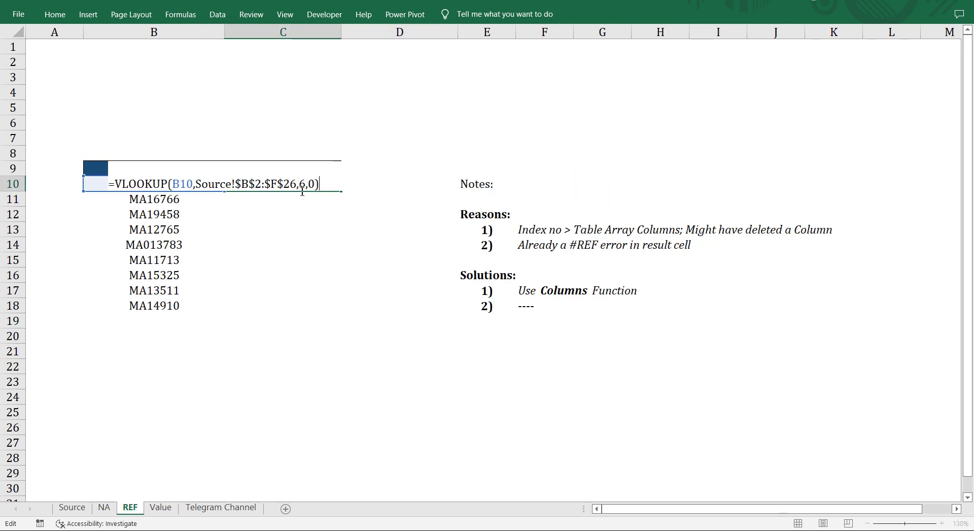
key(Escape)
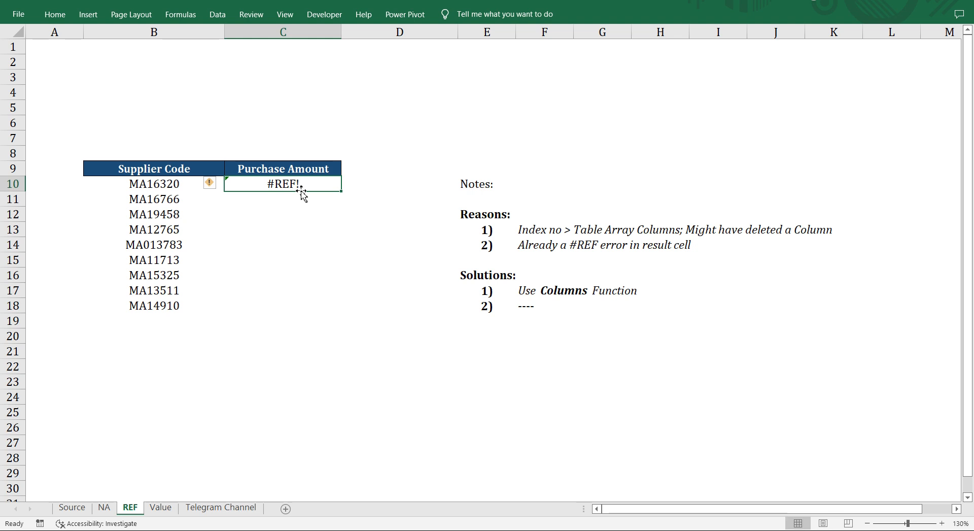
Enter #REF as the purchase amount in F19 of the Source sheet and return to the REF sheet.
key(ctrl+Page_Up)
key(ctrl+Page_Up)
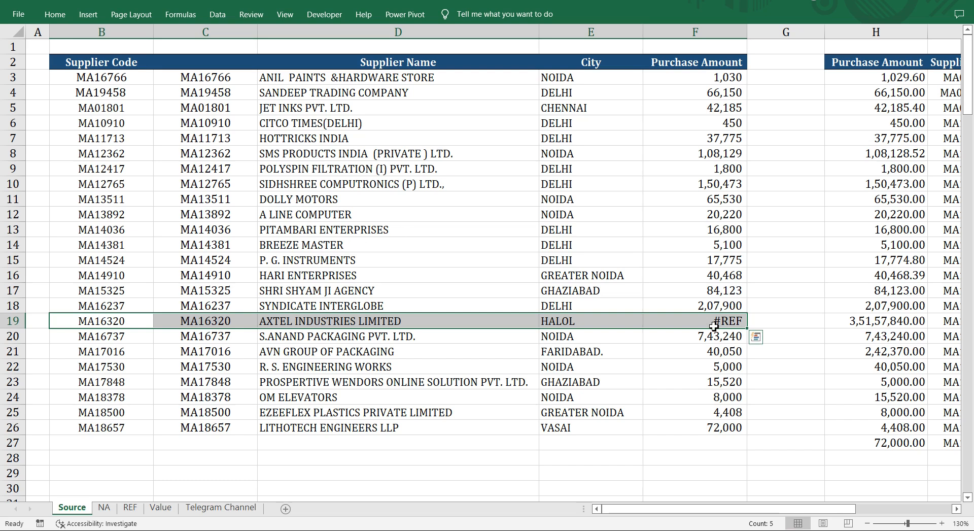
key(ctrl+Page_Down)
key(ctrl+Page_Down)
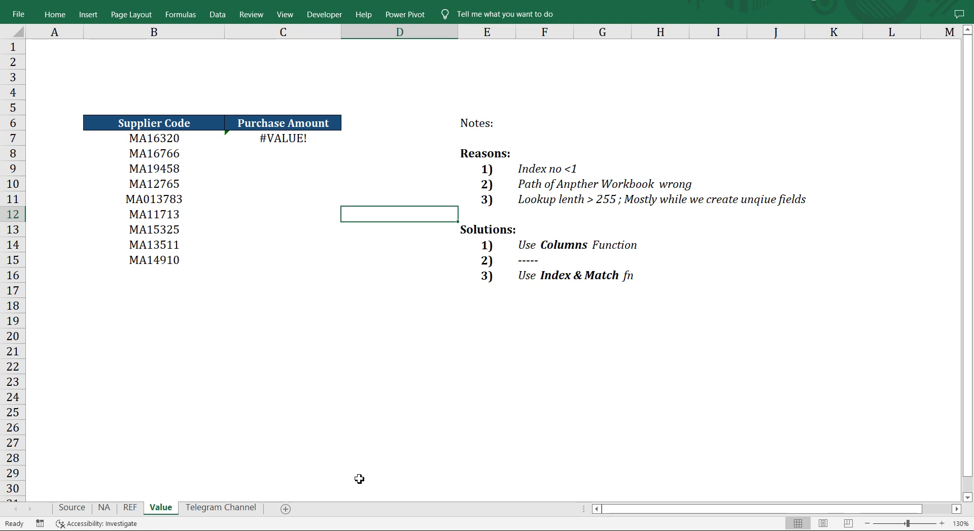
Examine the column index argument of the VLOOKUP formula behind the #VALUE! error in C7 of the Value sheet.
key(Left)
key(Up)
key(Up)
key(Up)
key(Up)
key(Up)
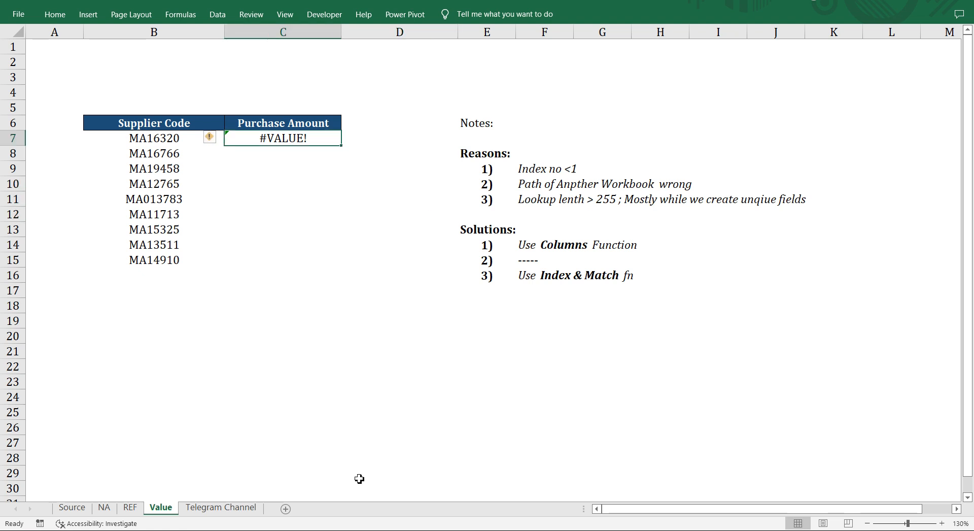
key(F2)
key(Left)
key(Left)
key(Left)
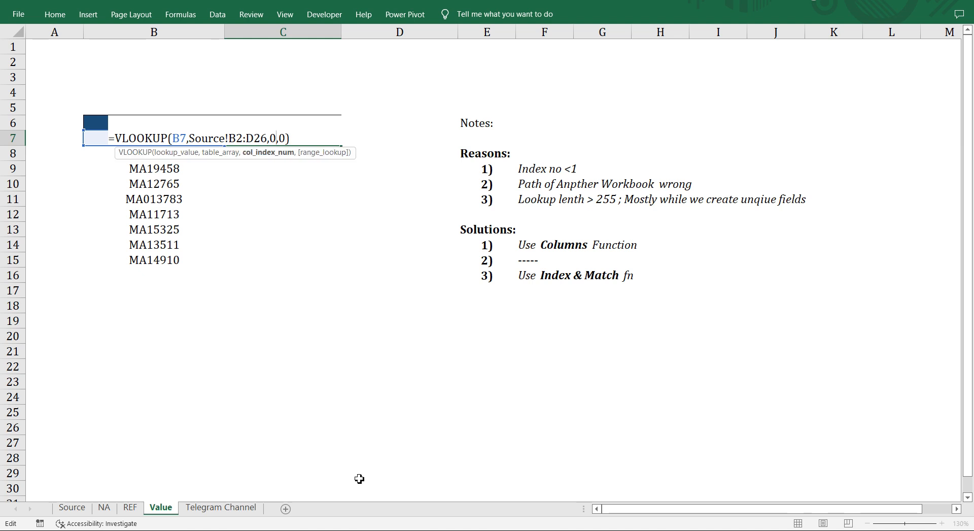
key(Escape)
Set the column index number in C7's VLOOKUP formula on the Value sheet to 1.
key(F2)
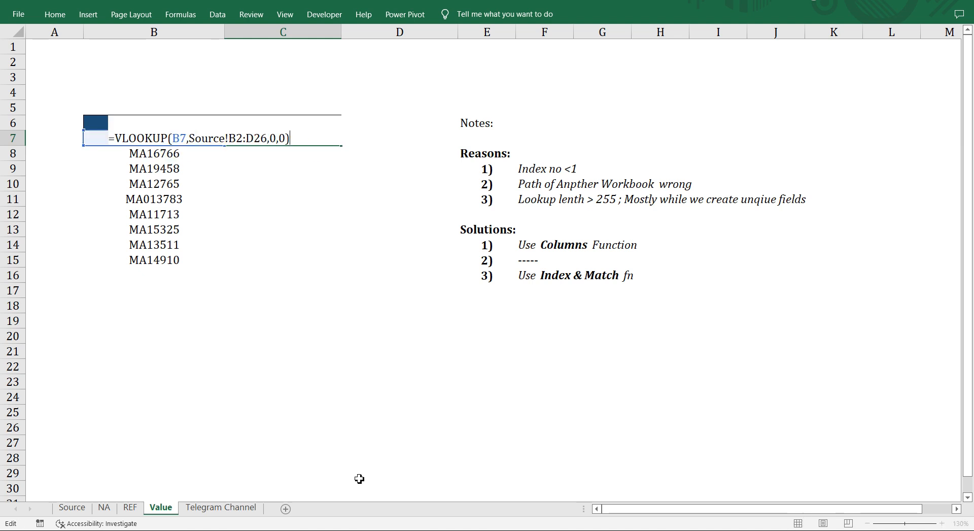
key(Left)
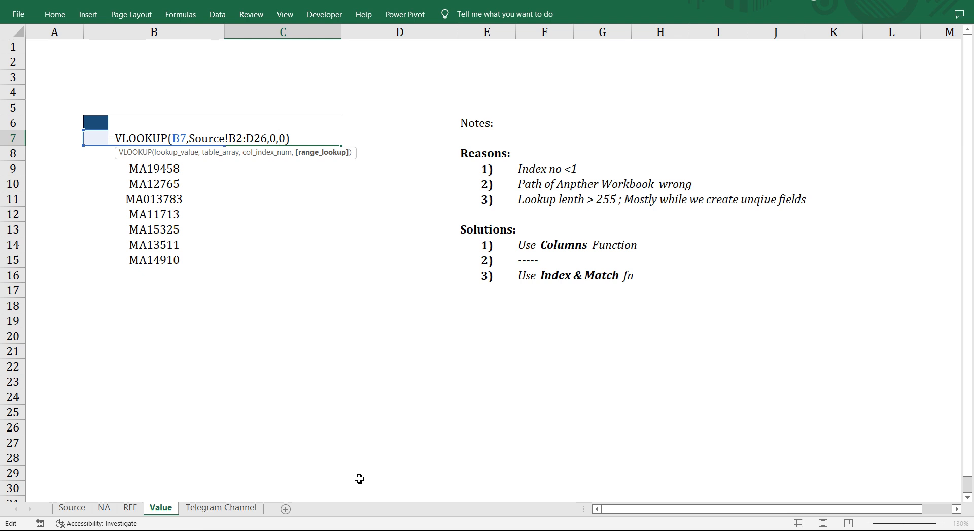
key(Left)
key(BackSpace)
text(1)
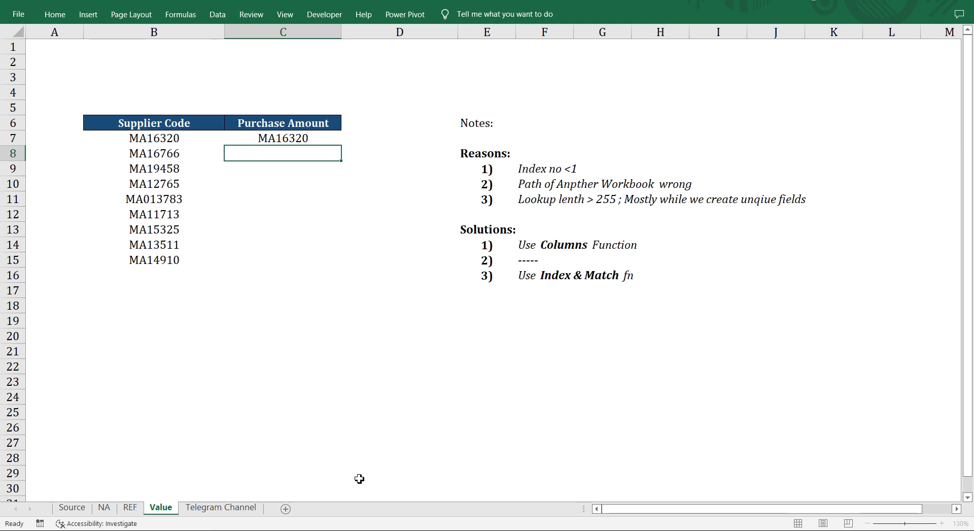
key(Return)
key(Left)
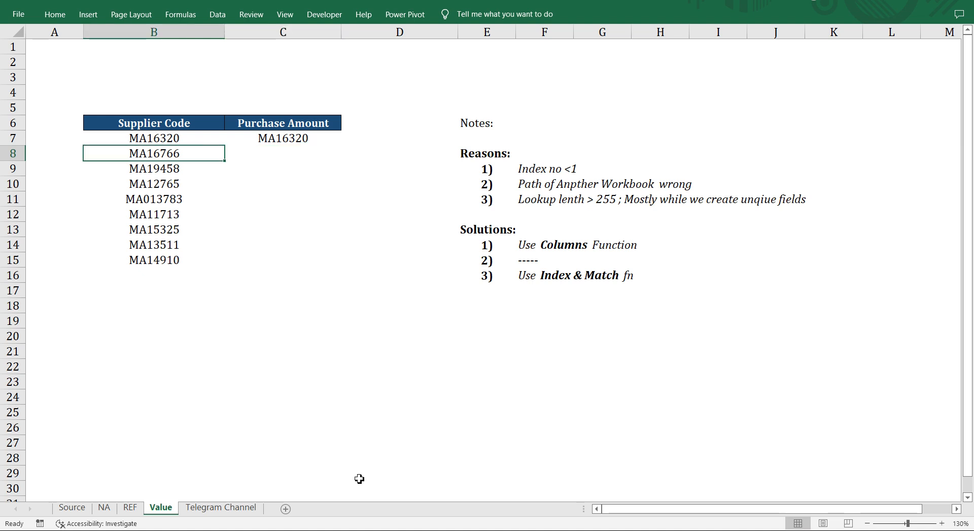
key(shift+Down)
key(shift+Down)
key(shift+Up)
key(shift+Up)
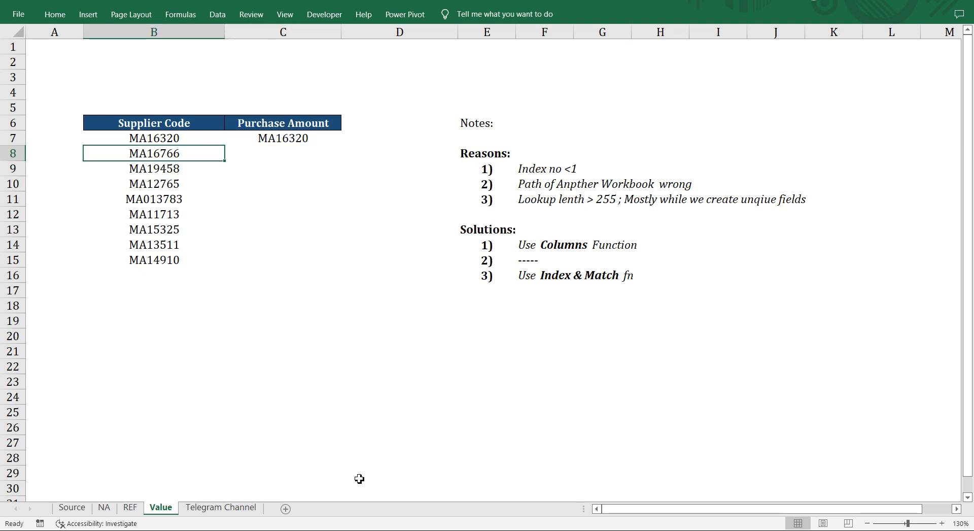